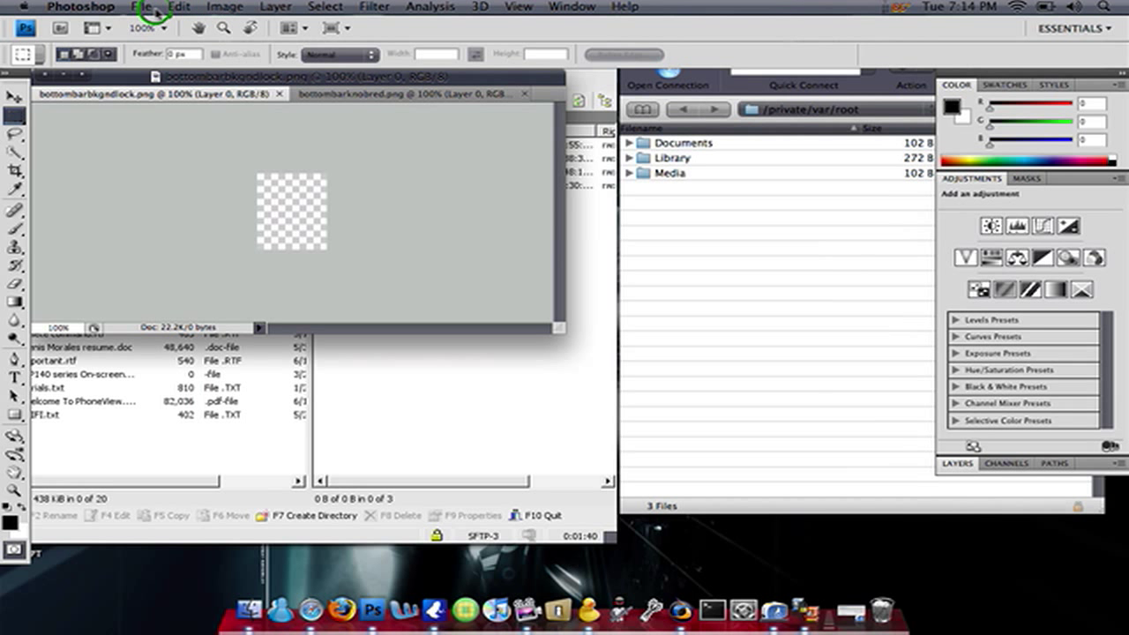
{"action": "left_click", "coordinate": [150, 7]}
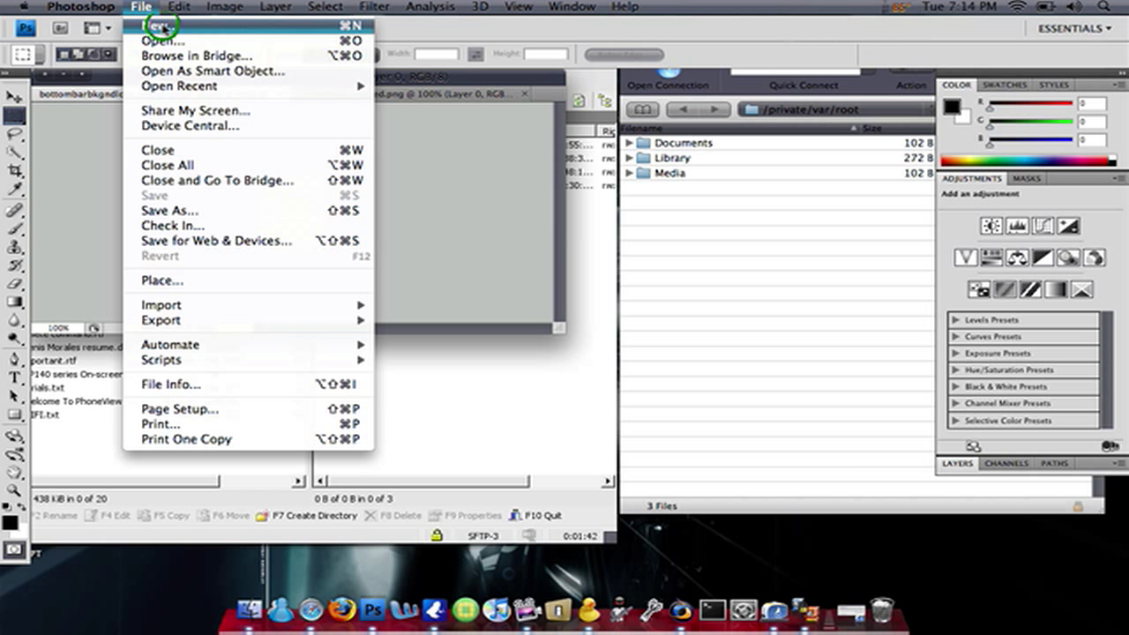
{"action": "left_click", "coordinate": [163, 28]}
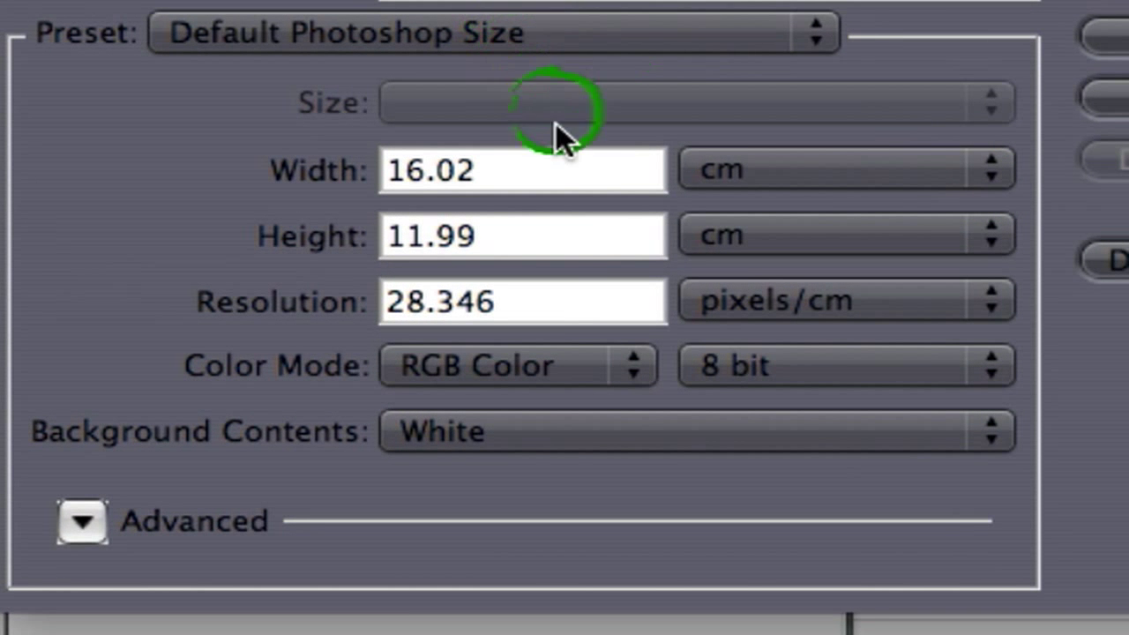
{"action": "left_click", "coordinate": [561, 187]}
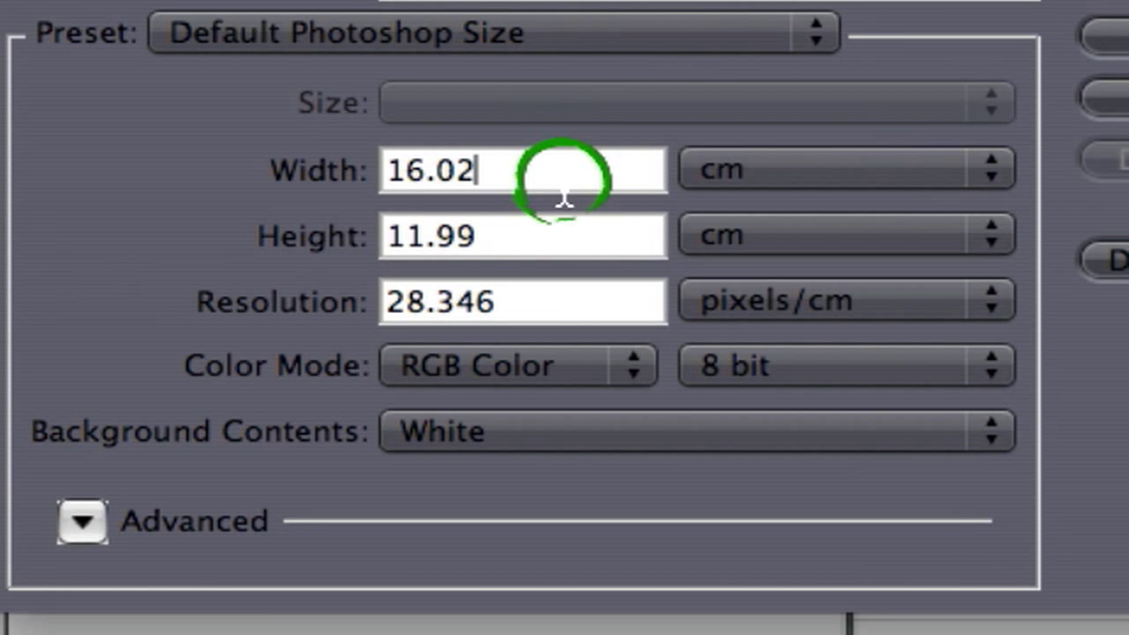
{"action": "left_click", "coordinate": [578, 432]}
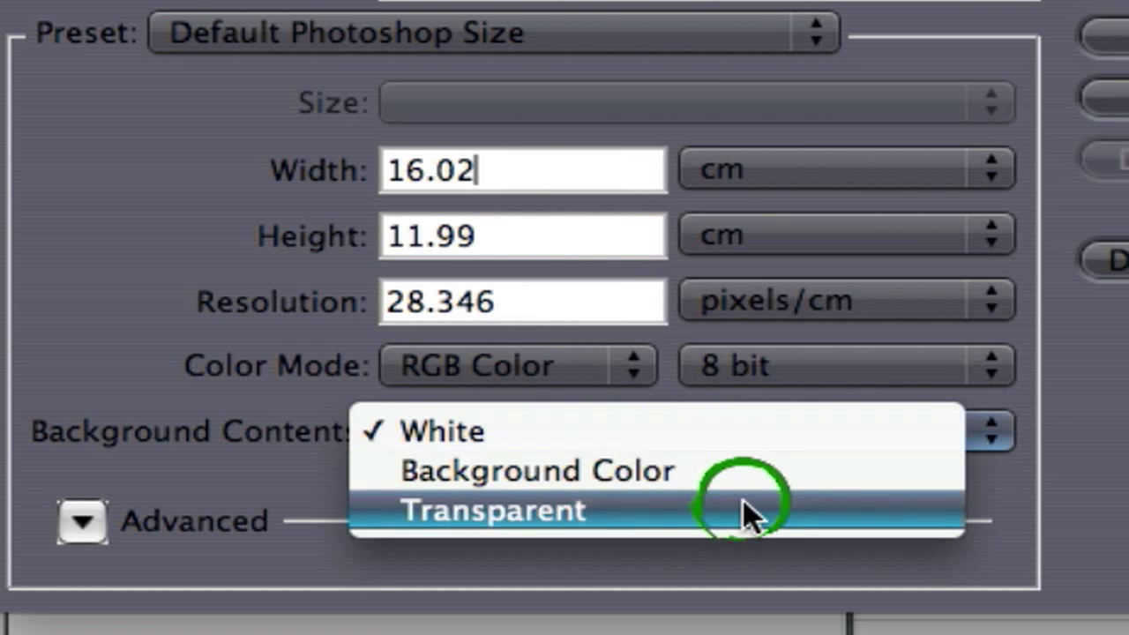
{"action": "left_click", "coordinate": [743, 508]}
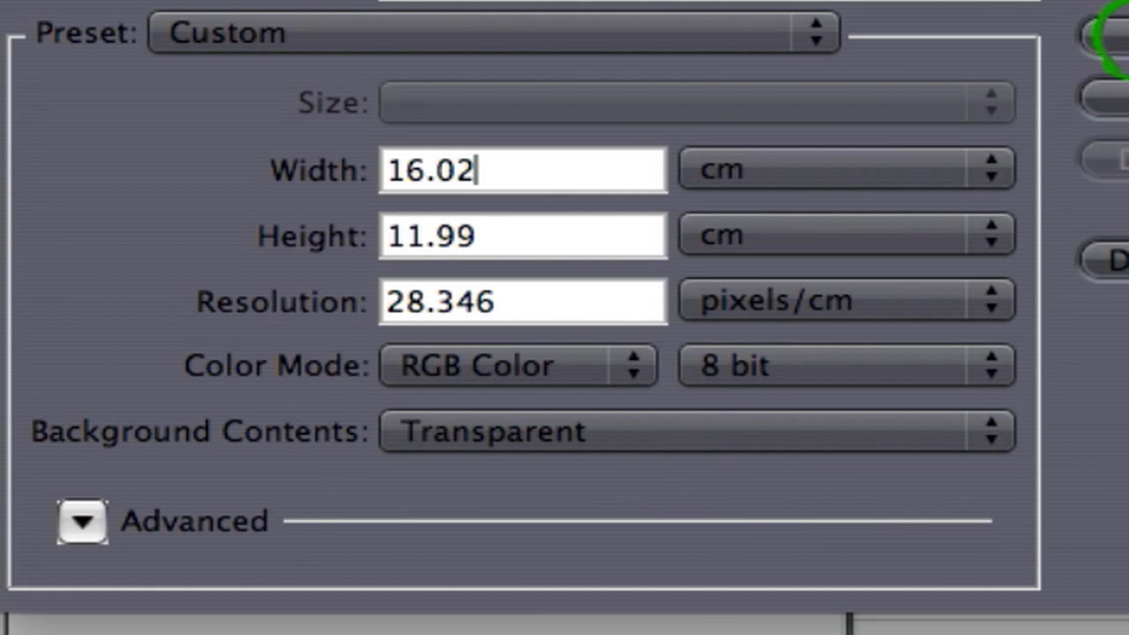
{"action": "left_click", "coordinate": [1106, 37]}
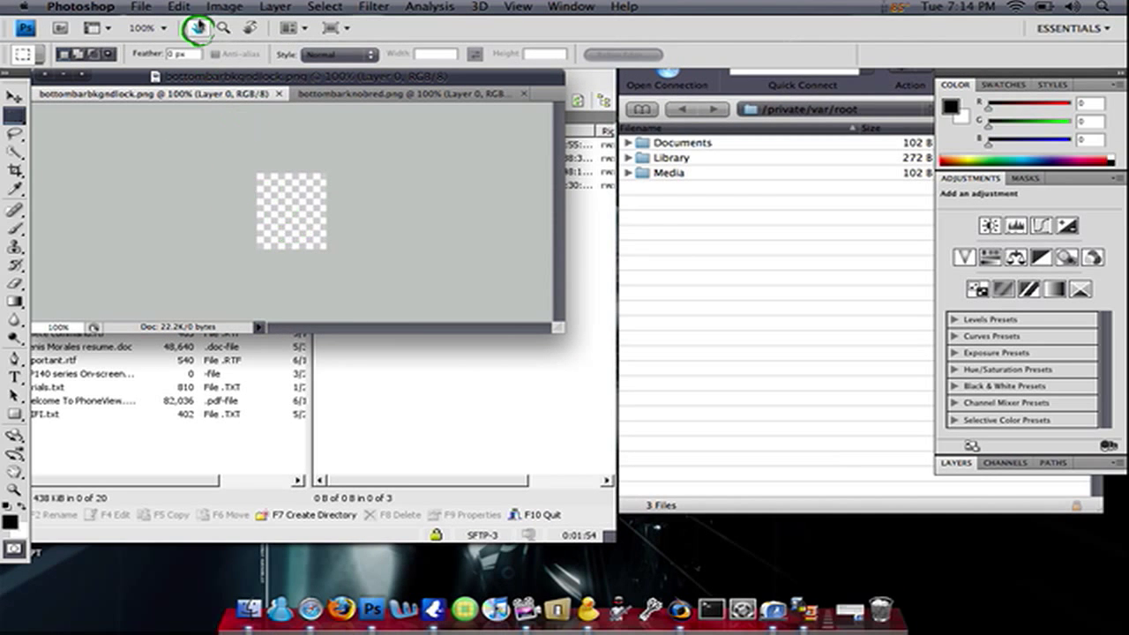
{"action": "left_click", "coordinate": [225, 7]}
{"action": "left_click", "coordinate": [322, 143]}
{"action": "left_click", "coordinate": [320, 130]}
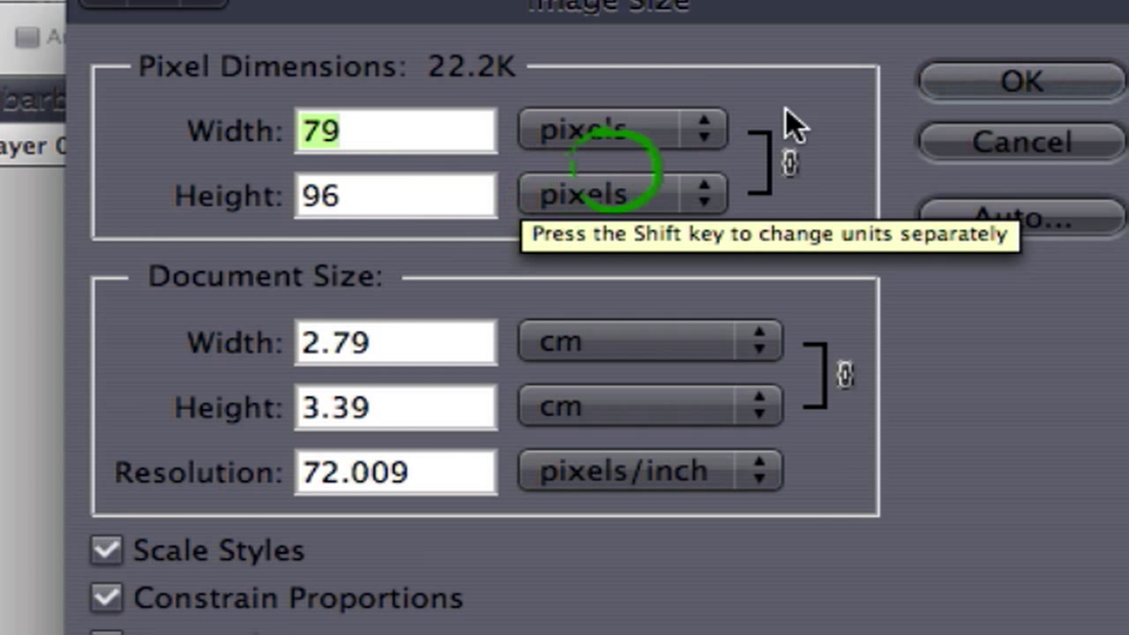
{"action": "left_click", "coordinate": [988, 144]}
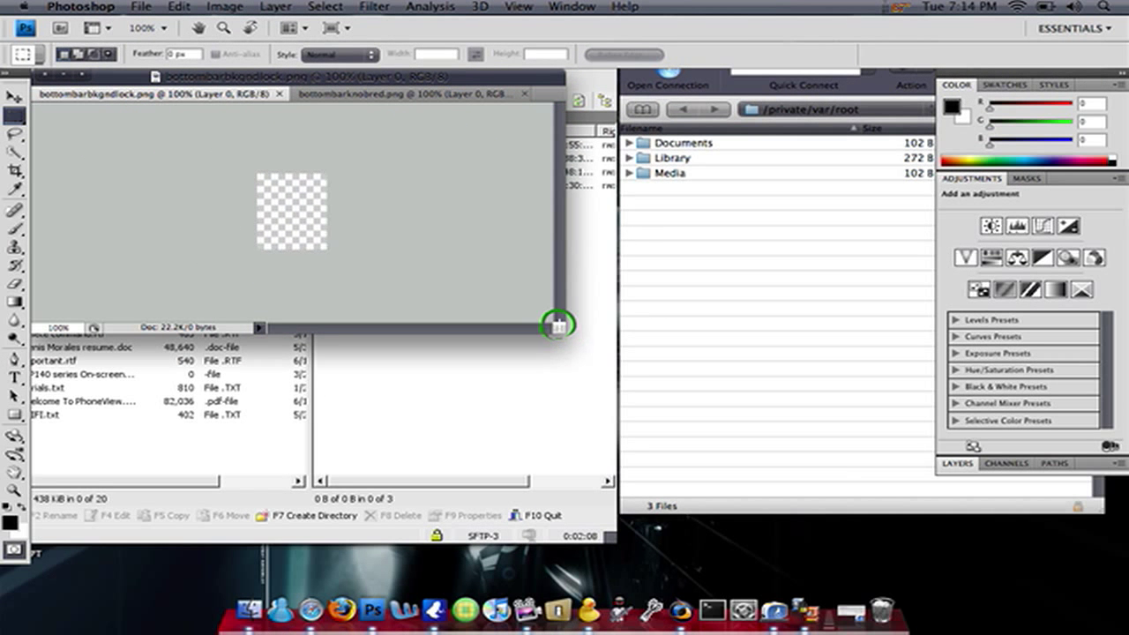
{"action": "key", "text": "super+a"}
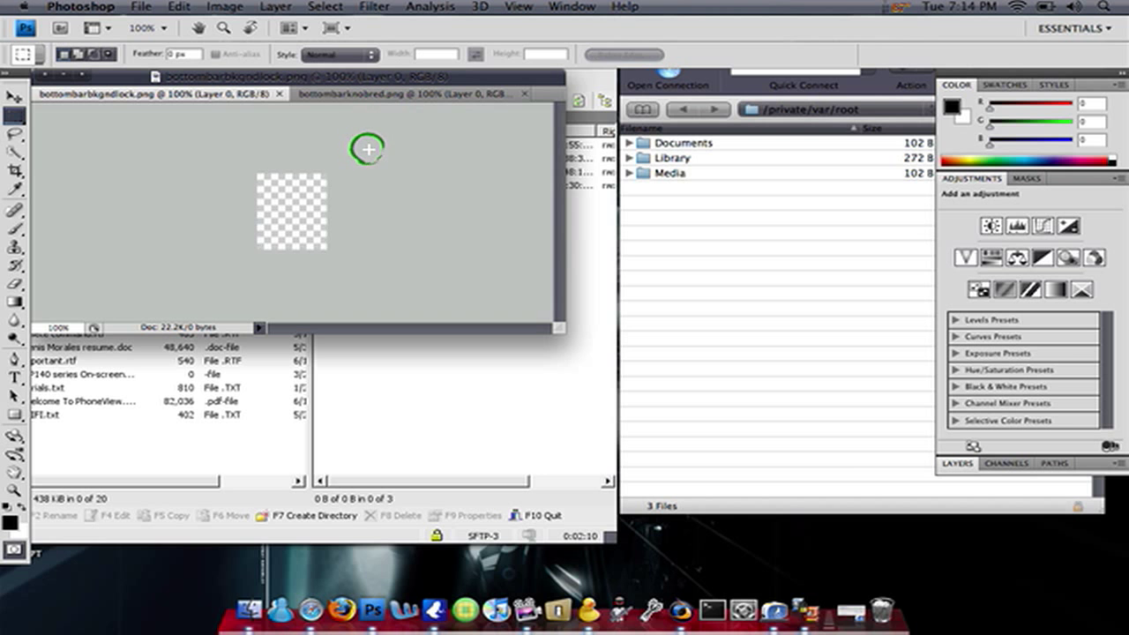
{"action": "left_click", "coordinate": [141, 6]}
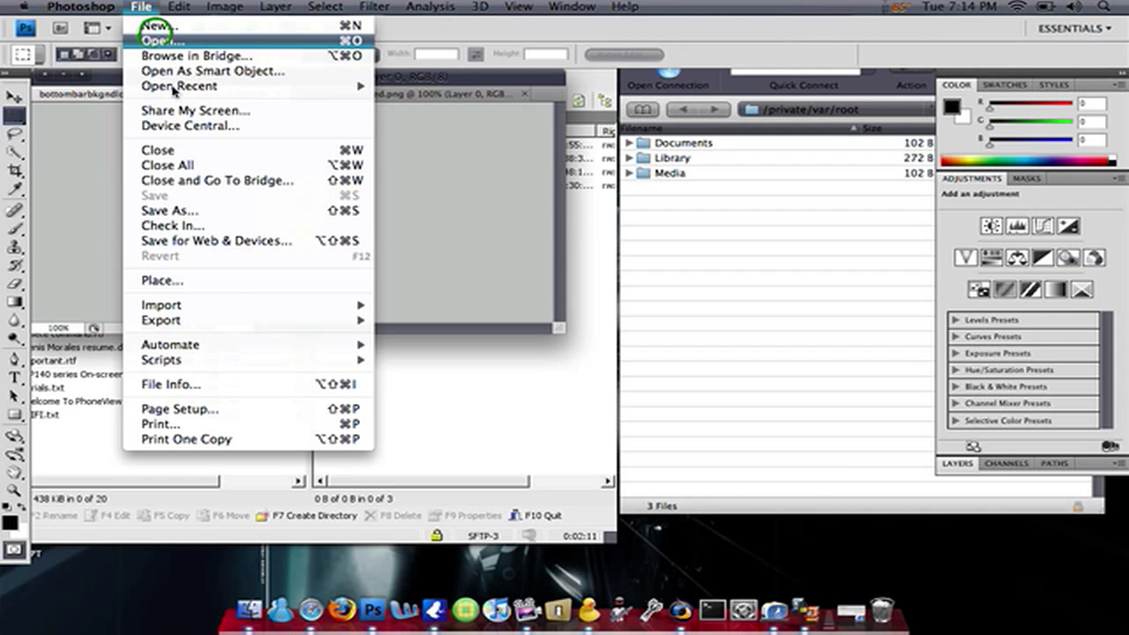
{"action": "left_click", "coordinate": [202, 211]}
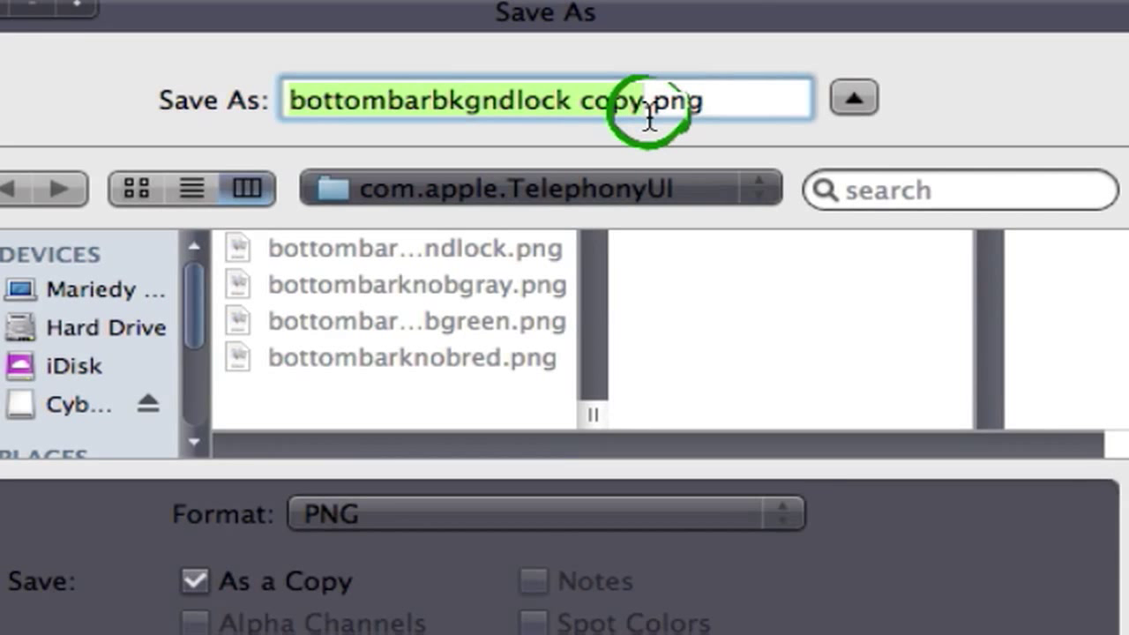
{"action": "left_click", "coordinate": [606, 107]}
{"action": "key", "text": "BackSpace"}
{"action": "key", "text": "BackSpace"}
{"action": "key", "text": "BackSpace"}
{"action": "key", "text": "BackSpace"}
{"action": "key", "text": "BackSpace"}
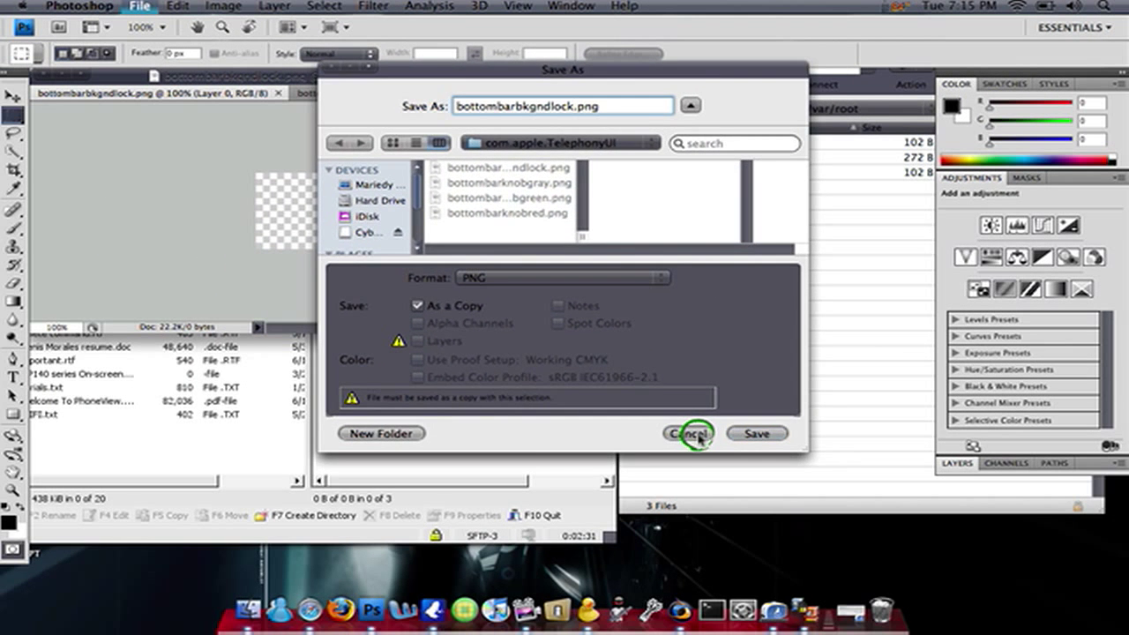
{"action": "left_click", "coordinate": [683, 433]}
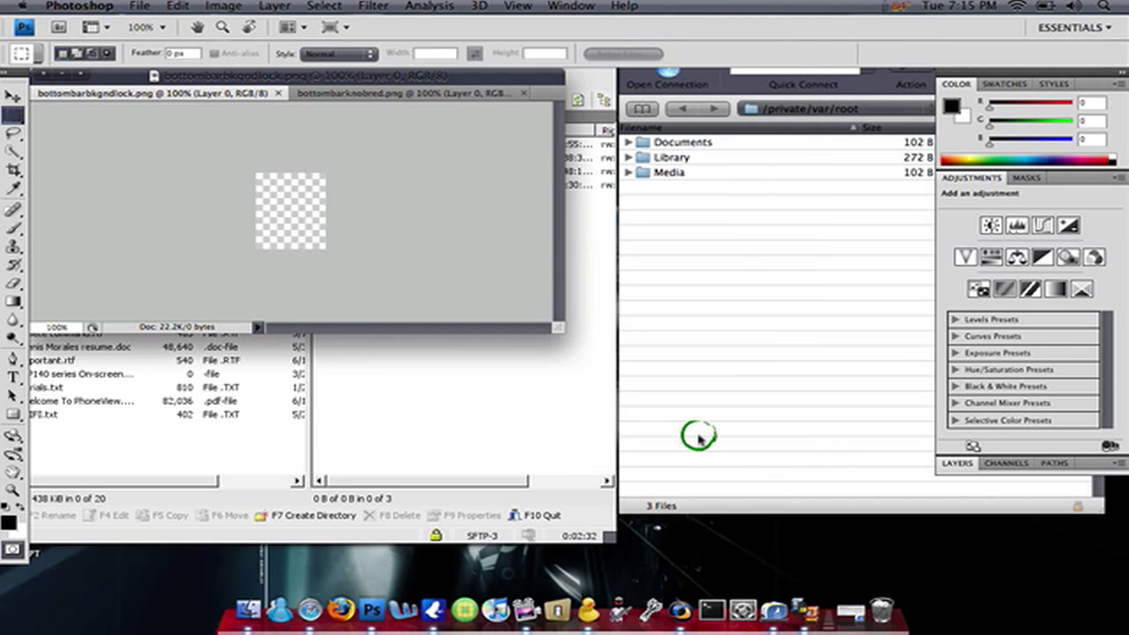
Step: Switch to bottombarknobred.png and check its canvas size without making changes
{"action": "left_click", "coordinate": [351, 95]}
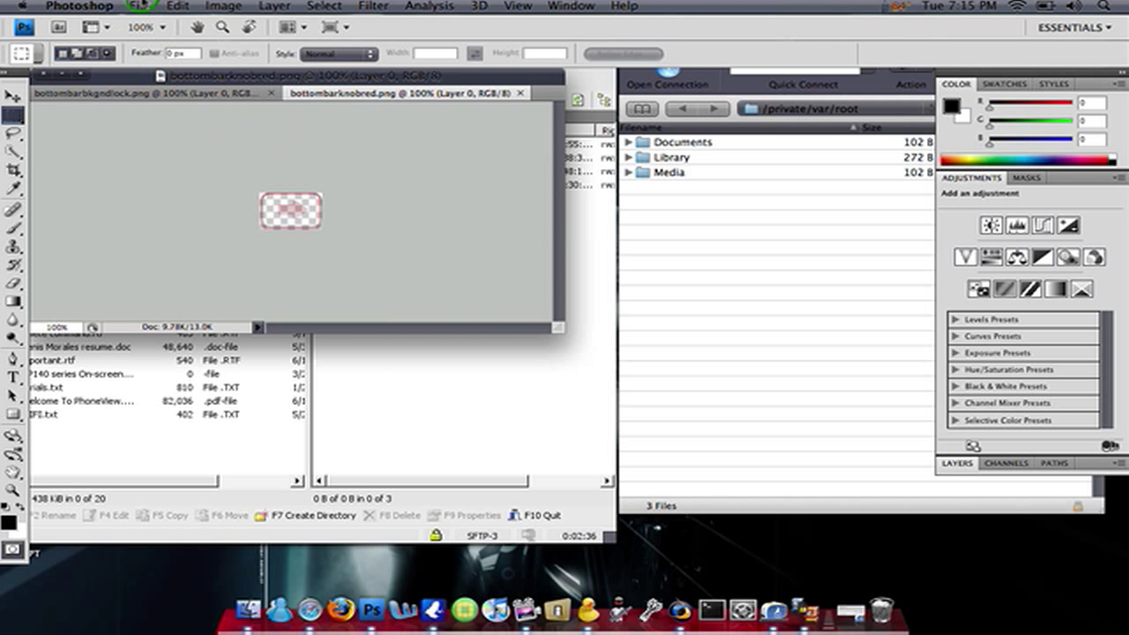
{"action": "left_click", "coordinate": [138, 5]}
{"action": "mouse_move", "coordinate": [223, 7]}
{"action": "mouse_move", "coordinate": [138, 6]}
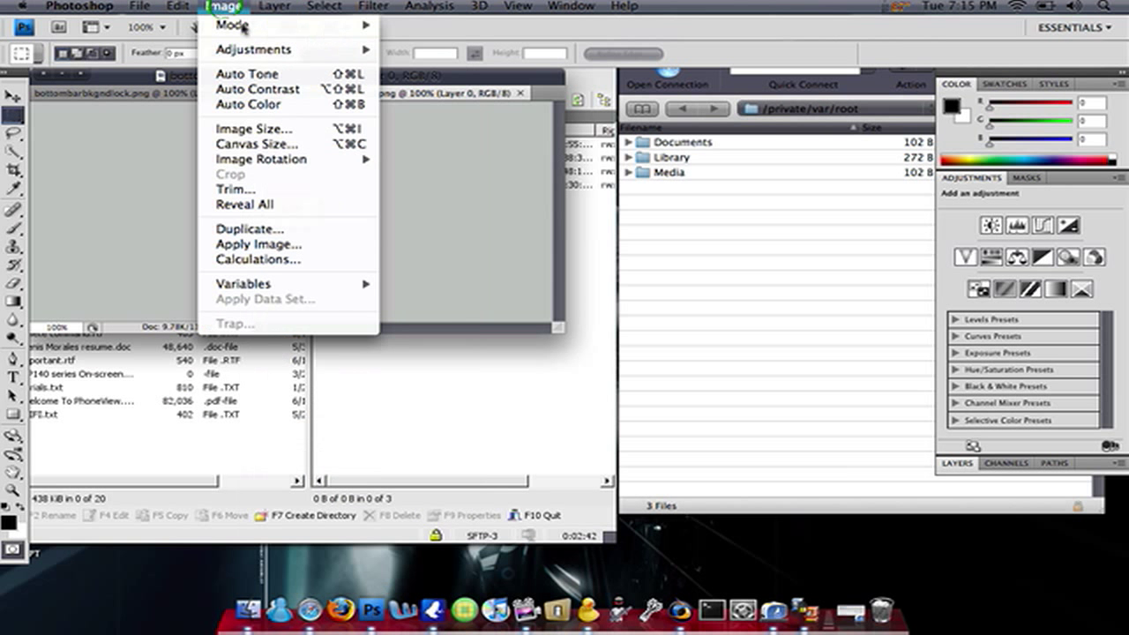
{"action": "left_click", "coordinate": [258, 144]}
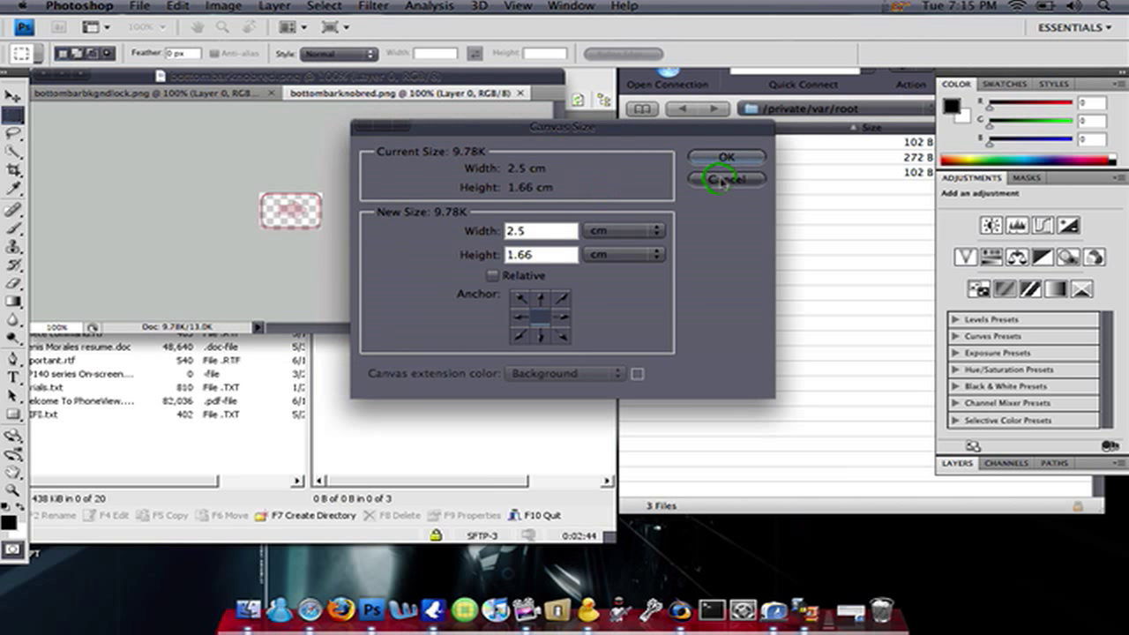
{"action": "left_click", "coordinate": [721, 180]}
Step: Confirm the knob image is 71×47 pixels, then marquee-select the rounded knob rectangle
{"action": "left_click_drag", "start_coordinate": [223, 7], "coordinate": [267, 127]}
{"action": "double_click", "coordinate": [360, 92]}
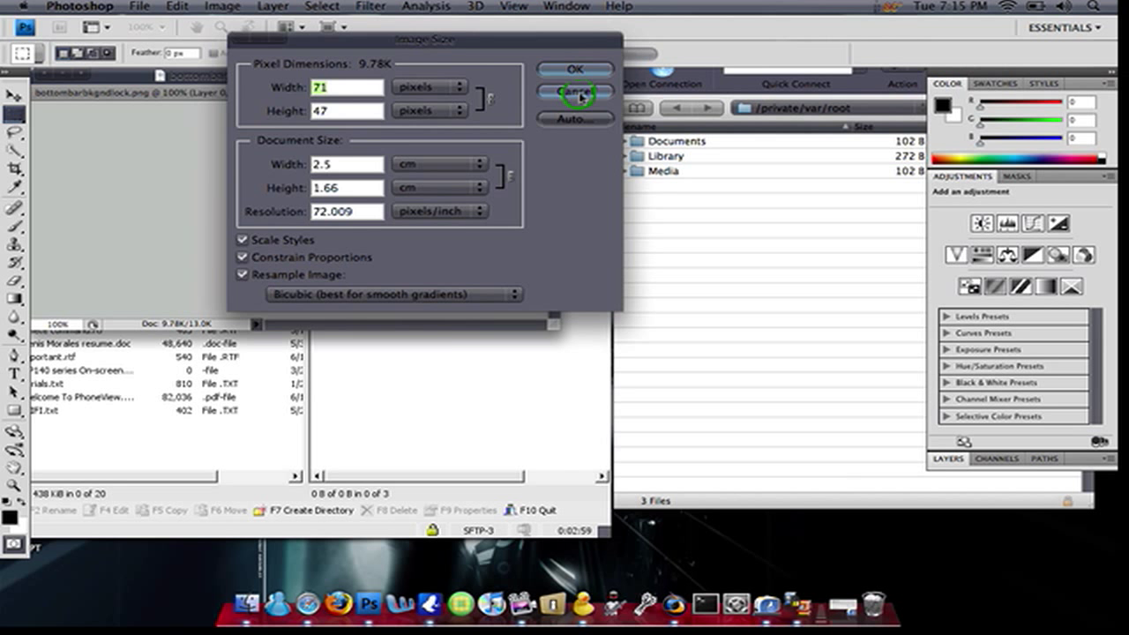
{"action": "left_click", "coordinate": [733, 108]}
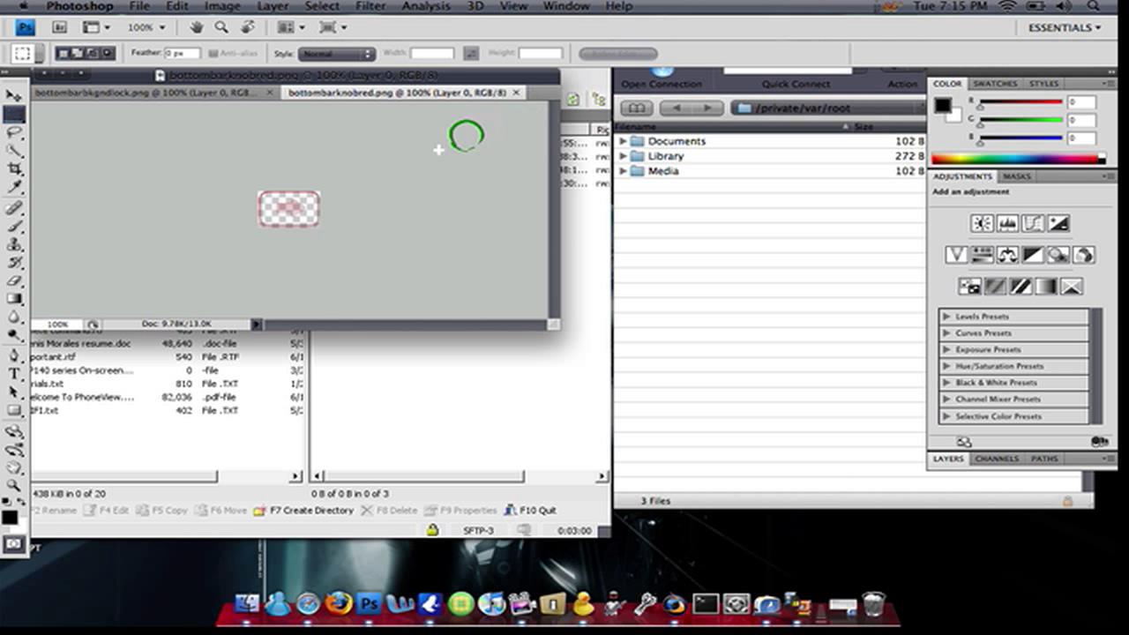
{"action": "left_click_drag", "start_coordinate": [256, 191], "coordinate": [320, 228]}
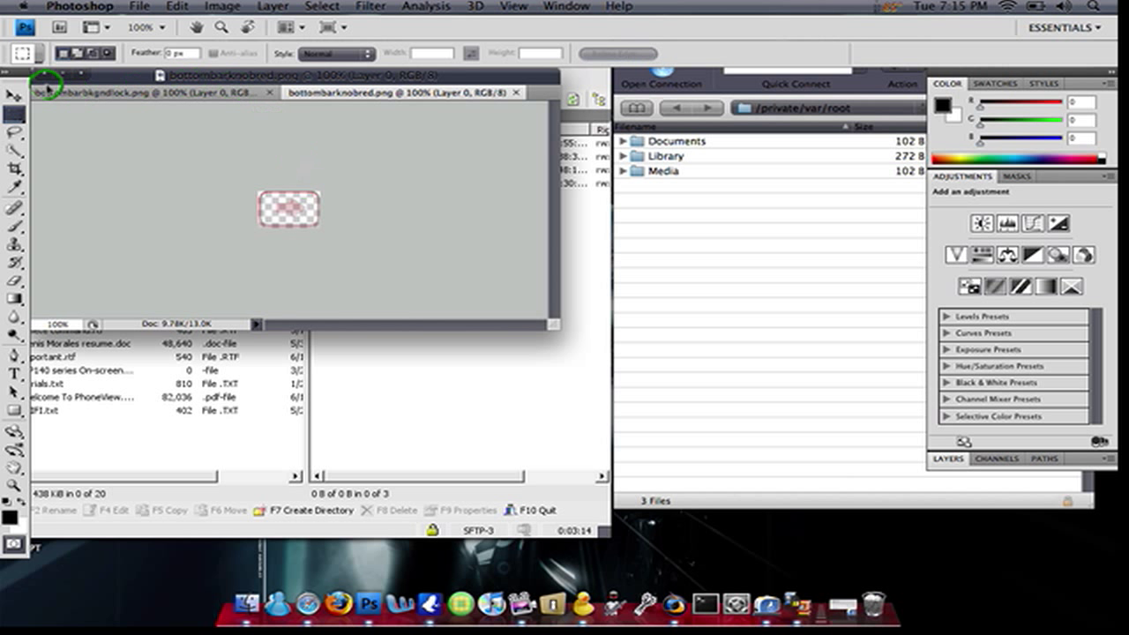
Step: Start Save As for the knob and replace the suggested copy name with bottombarknobred
{"action": "left_click", "coordinate": [141, 6]}
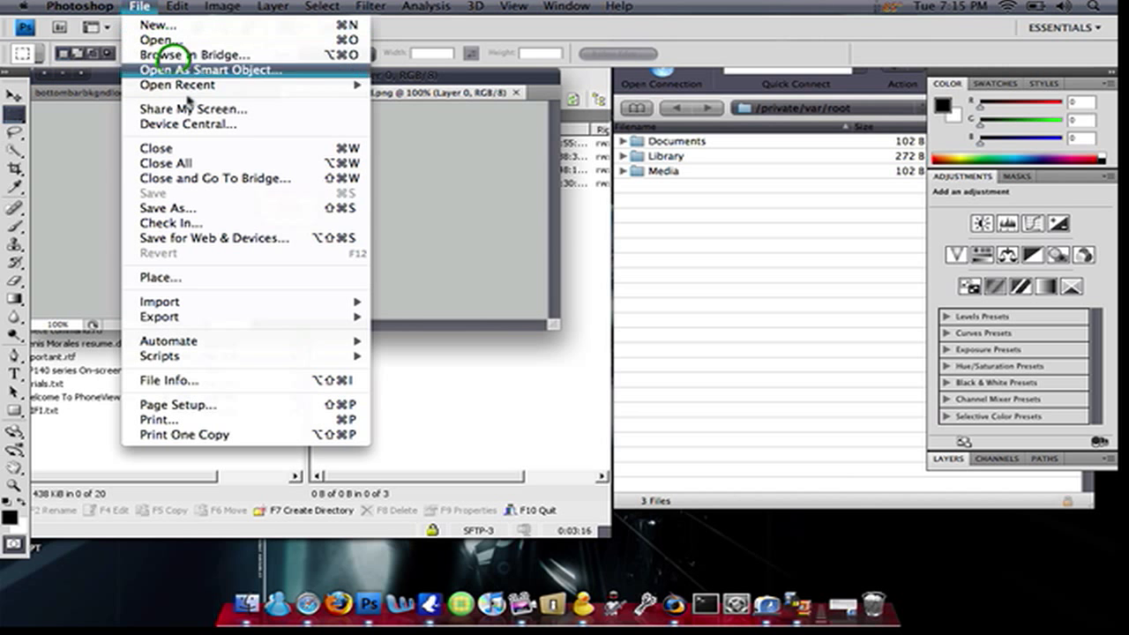
{"action": "left_click", "coordinate": [236, 212]}
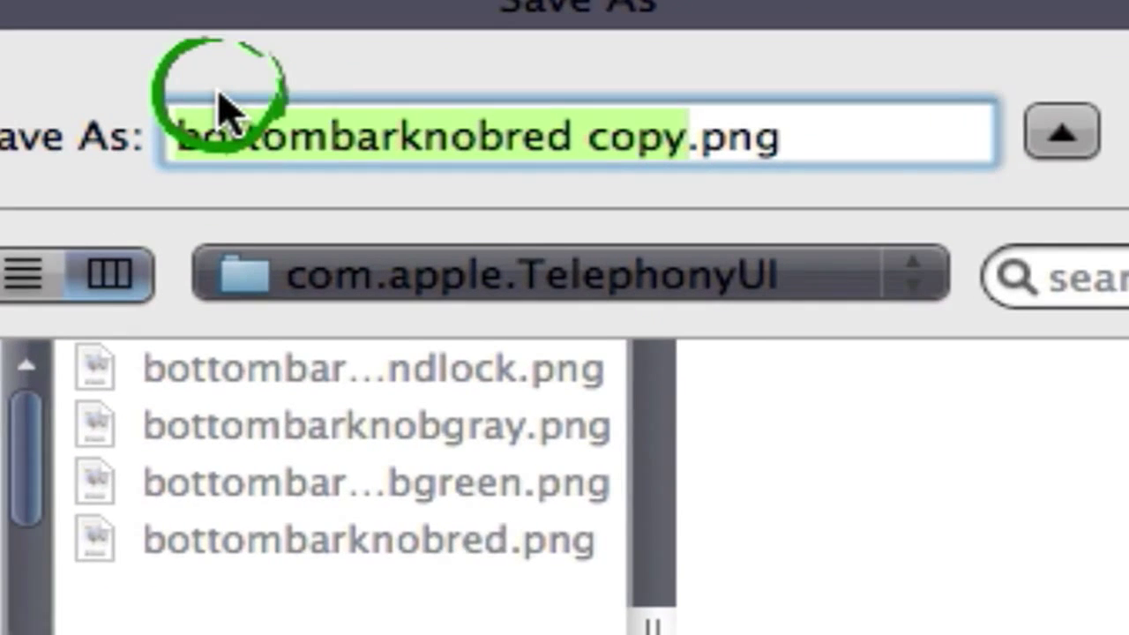
{"action": "key", "text": "BackSpace"}
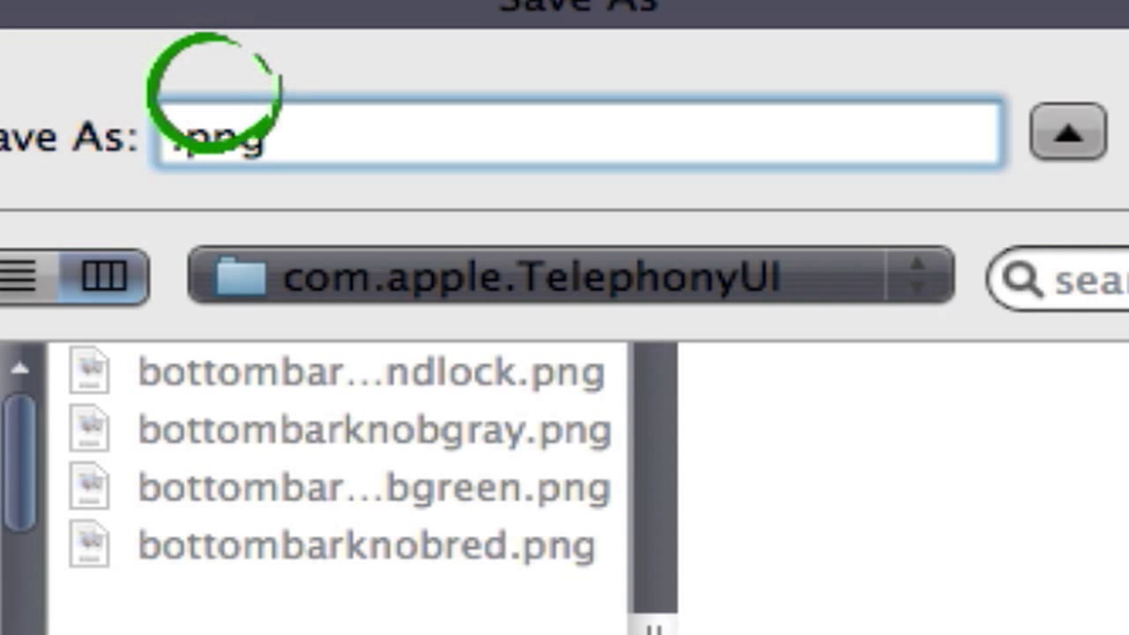
{"action": "type", "text": "bottom"}
{"action": "type", "text": "barkno"}
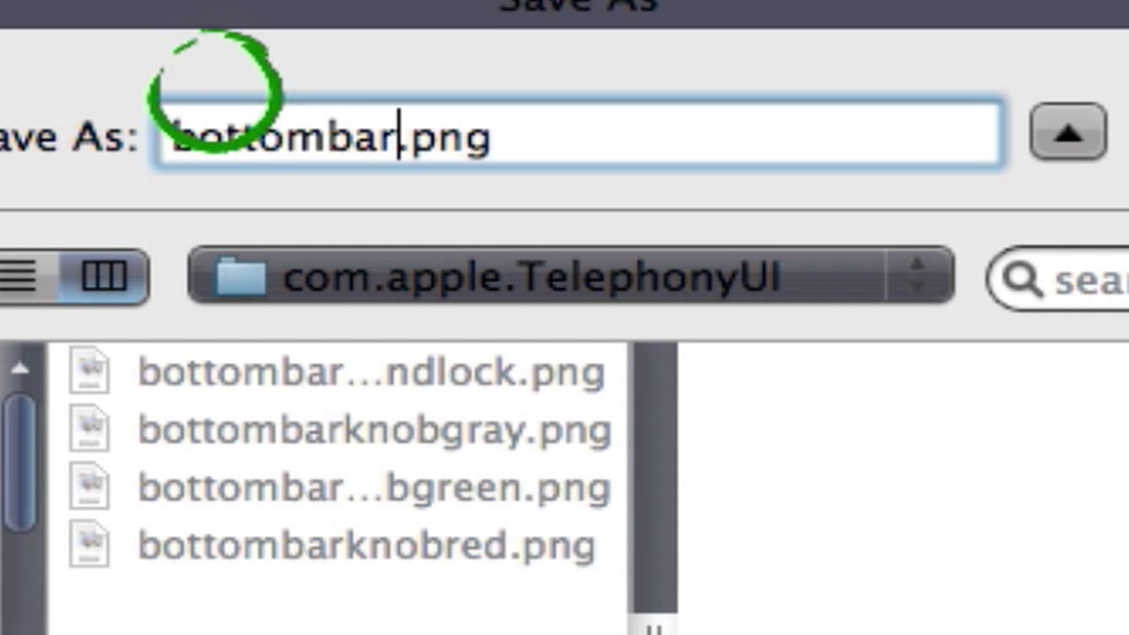
{"action": "type", "text": "b"}
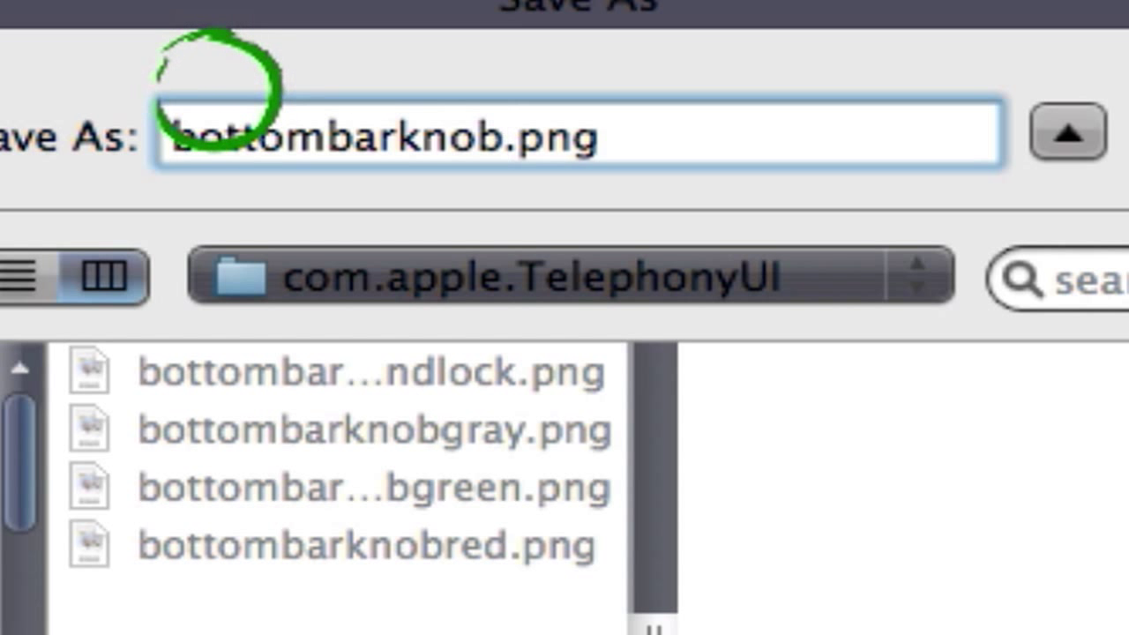
{"action": "type", "text": "red"}
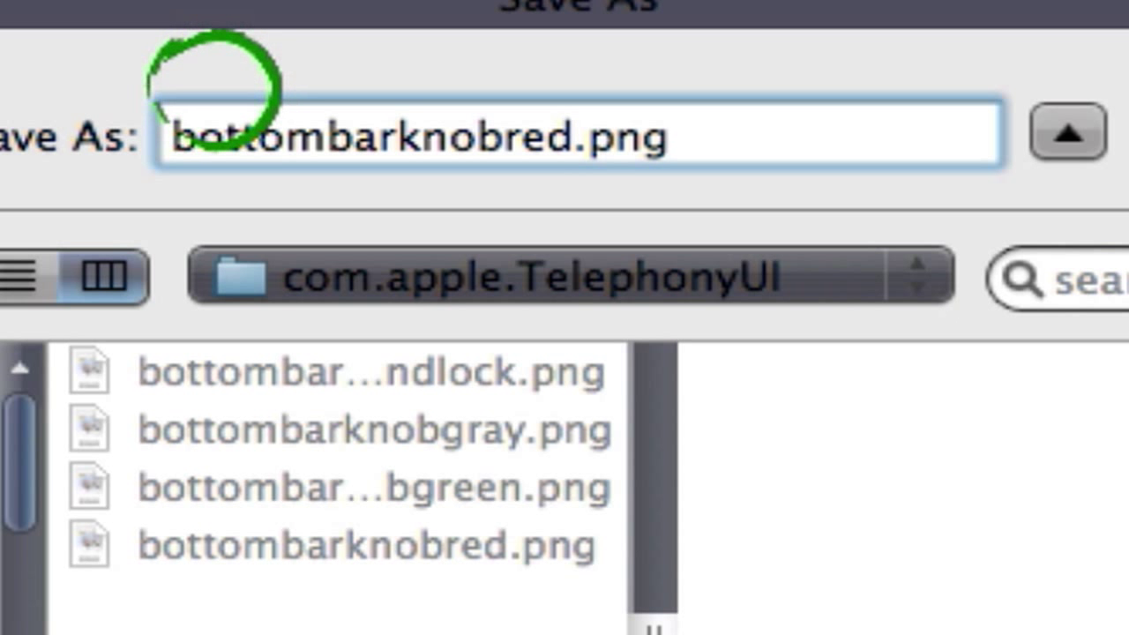
Step: Change the file name to bottombarknobgreen, then to bottombarknobgray
{"action": "key", "text": "BackSpace"}
{"action": "key", "text": "BackSpace"}
{"action": "key", "text": "BackSpace"}
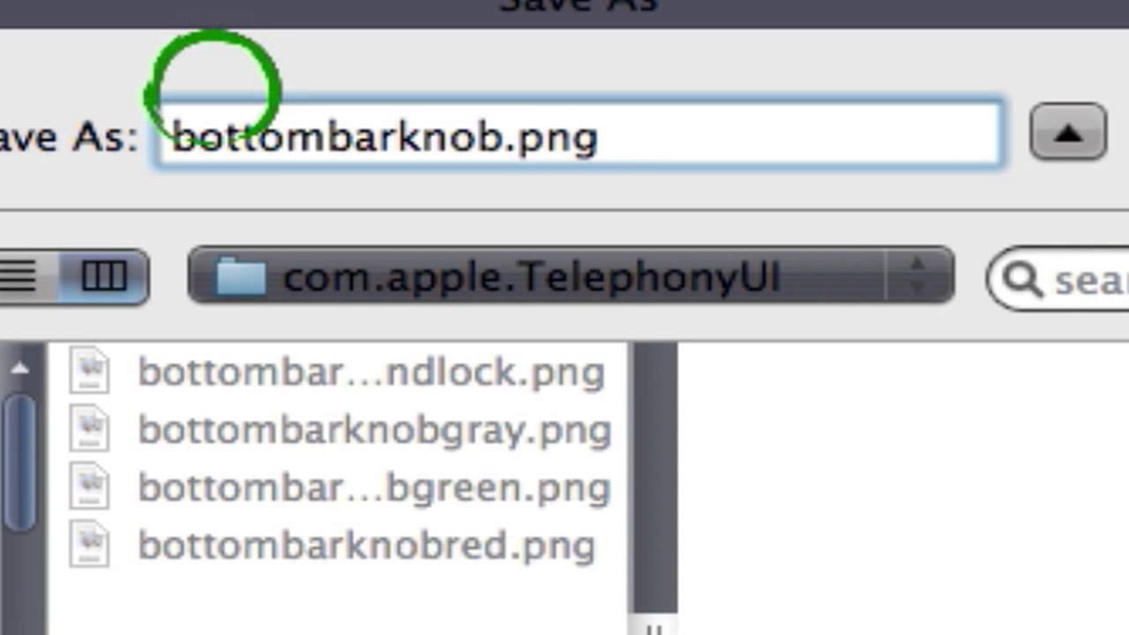
{"action": "type", "text": "green"}
{"action": "key", "text": "BackSpace"}
{"action": "key", "text": "BackSpace"}
{"action": "key", "text": "BackSpace"}
{"action": "key", "text": "BackSpace"}
{"action": "key", "text": "BackSpace"}
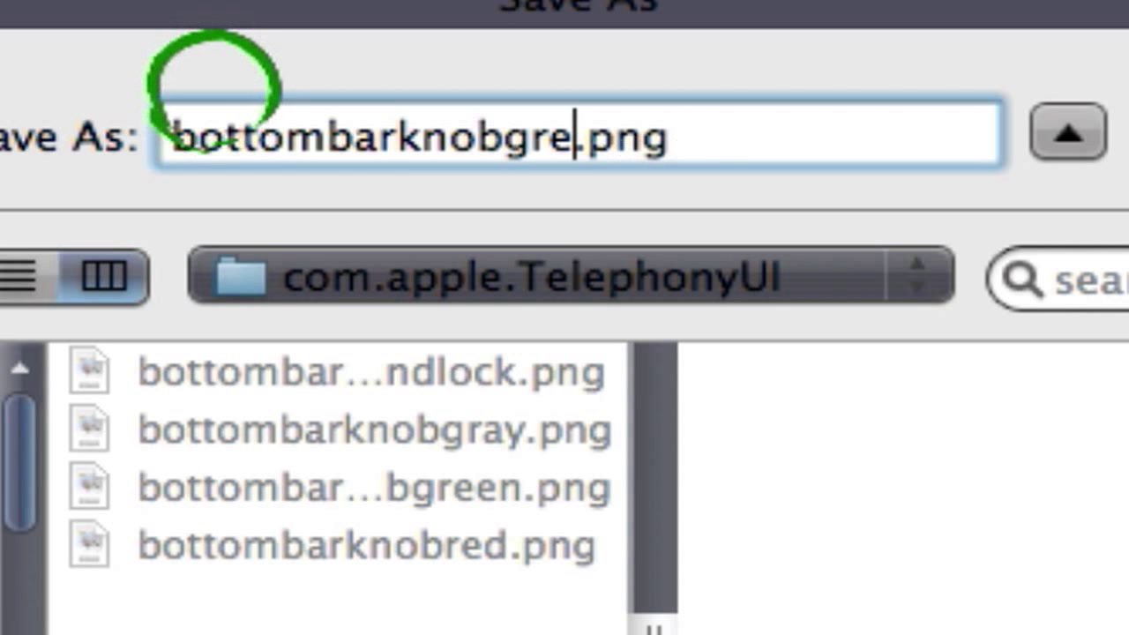
{"action": "type", "text": "gray"}
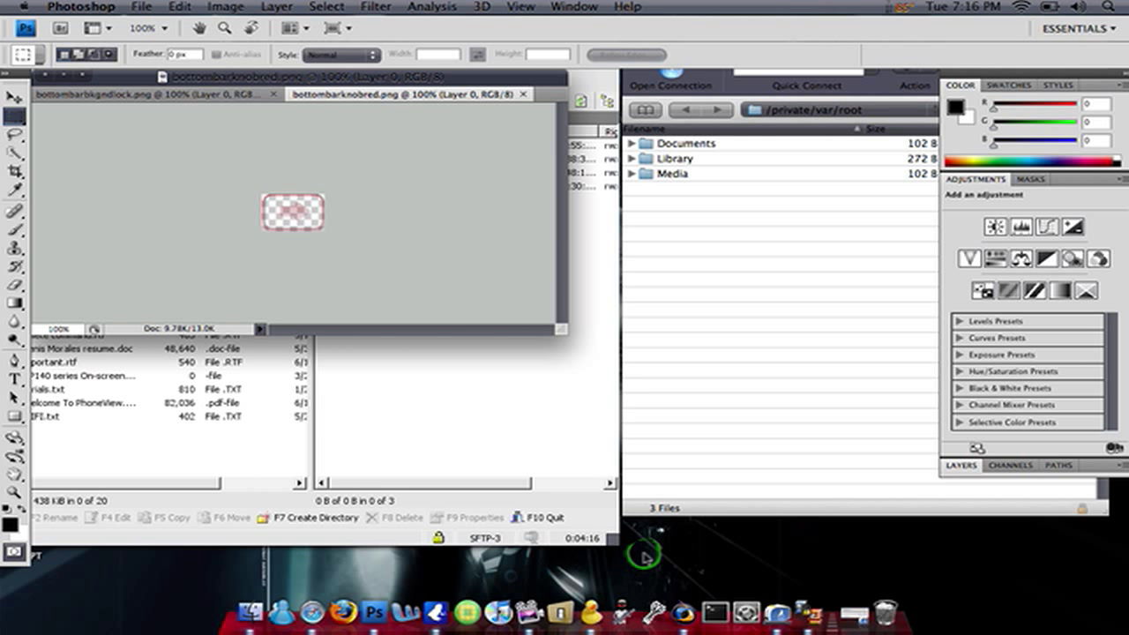
Step: Switch to the desktop space and open the CLEAR folder
{"action": "key", "text": "ctrl+Right"}
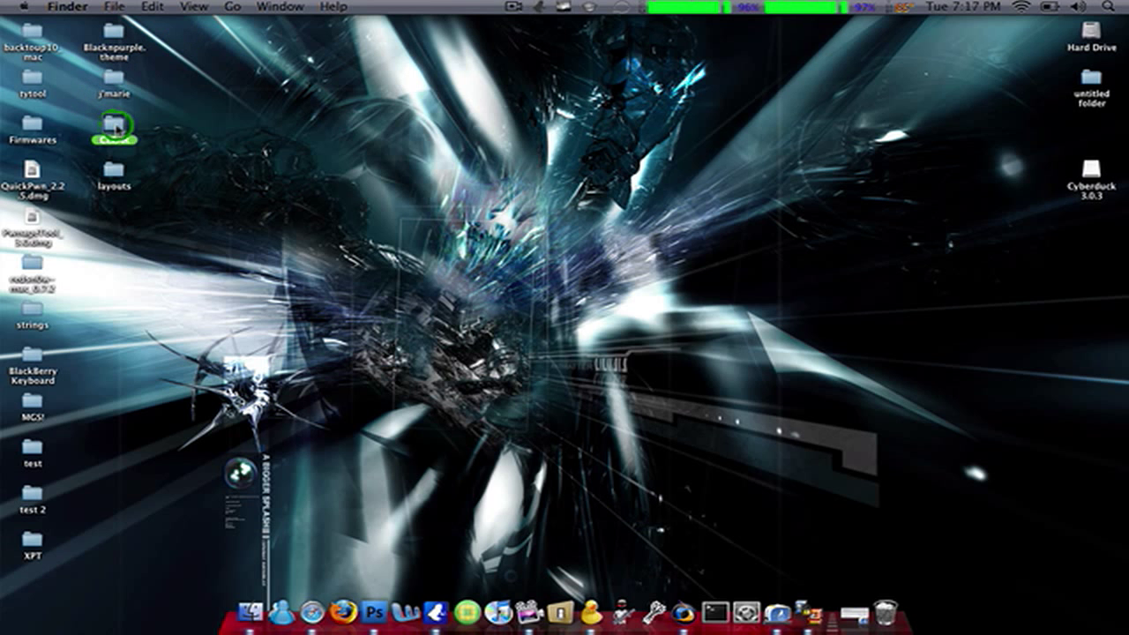
{"action": "double_click", "coordinate": [115, 126]}
{"action": "left_click", "coordinate": [155, 53]}
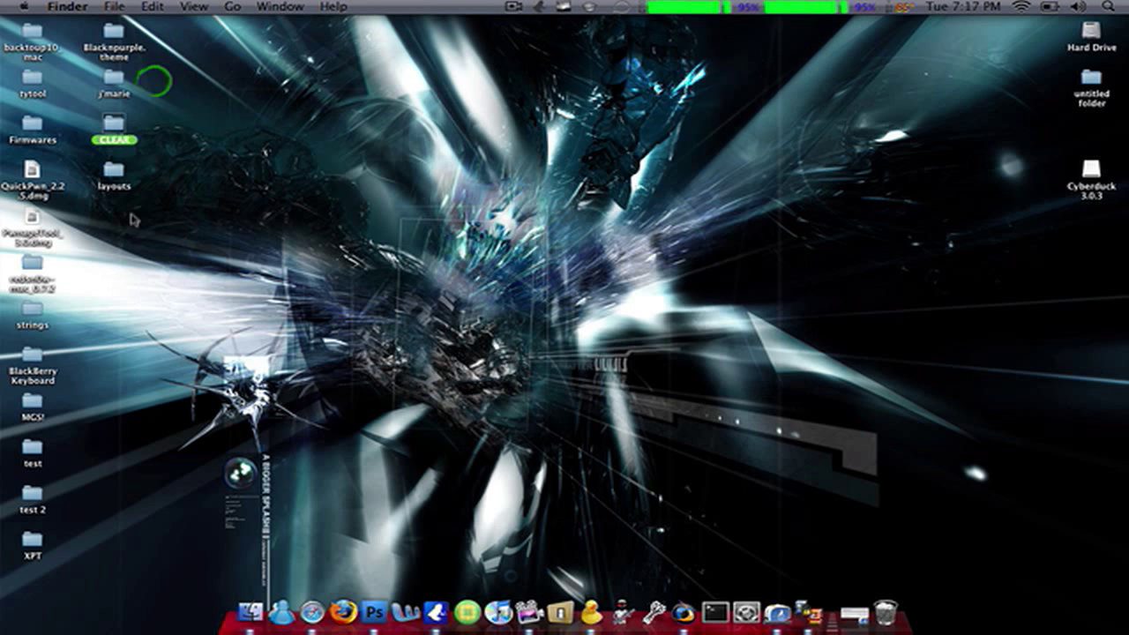
{"action": "double_click", "coordinate": [117, 128]}
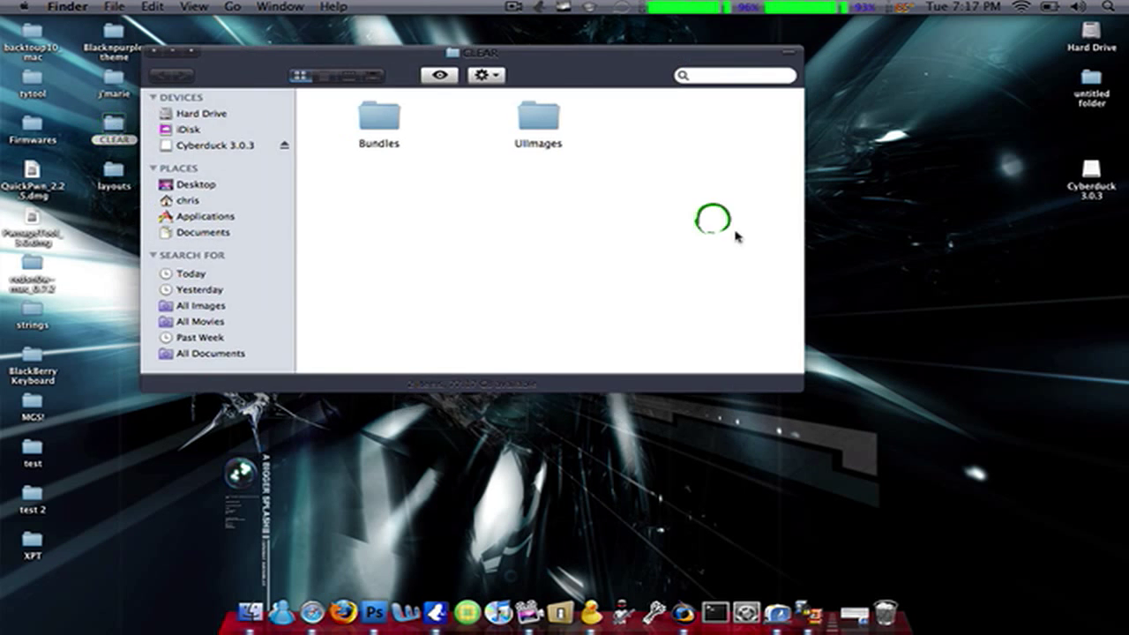
Step: Open the Bundles folder and select com.apple.TelephonyUI inside it
{"action": "left_click", "coordinate": [382, 123]}
{"action": "left_click_drag", "start_coordinate": [339, 105], "coordinate": [415, 150]}
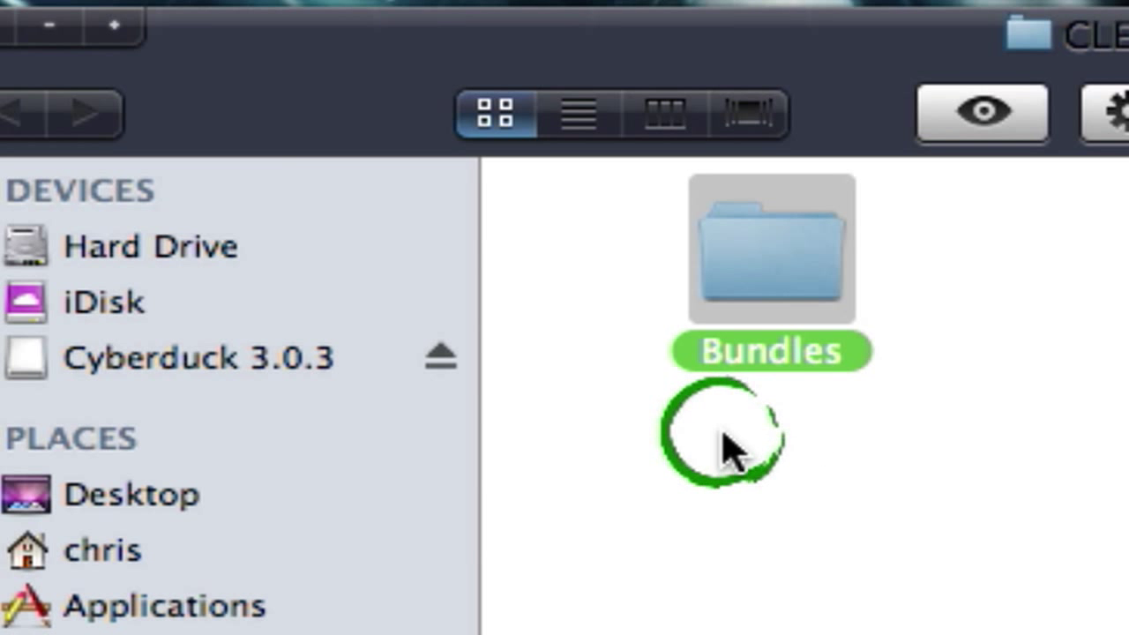
{"action": "double_click", "coordinate": [764, 273]}
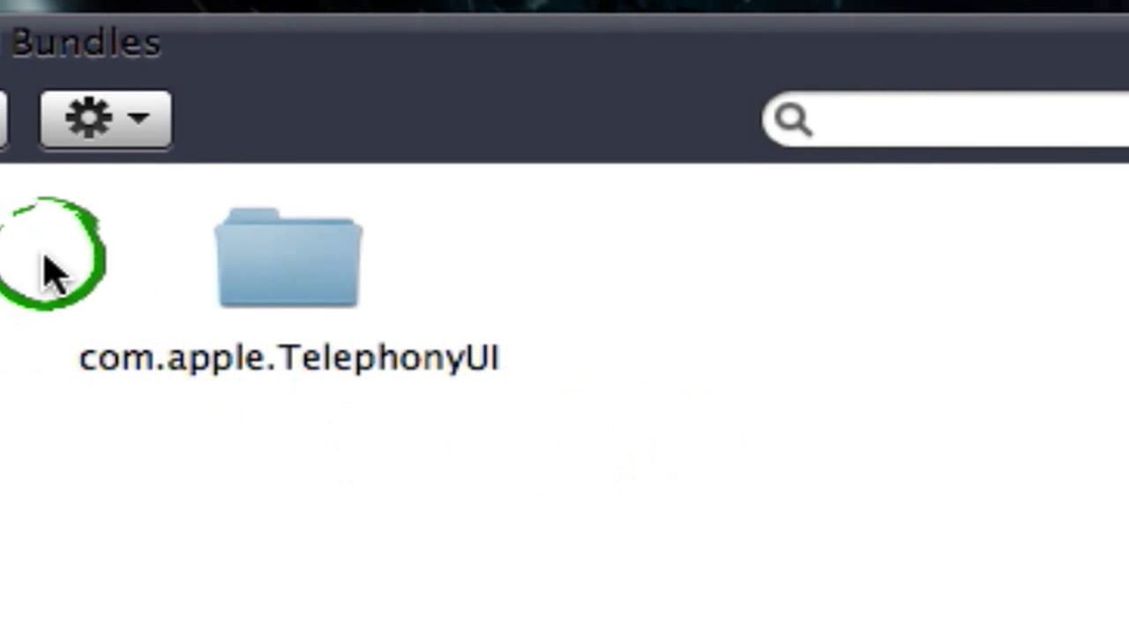
{"action": "key", "text": "Right"}
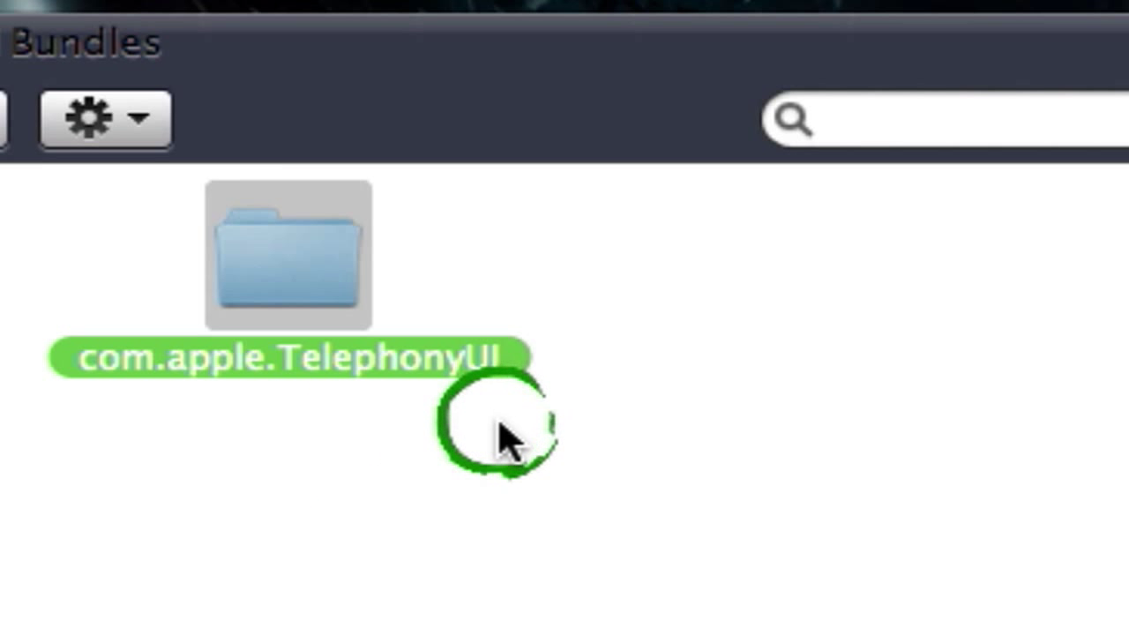
Step: Open com.apple.TelephonyUI, select and deselect the slider PNGs, then close the window
{"action": "double_click", "coordinate": [269, 284]}
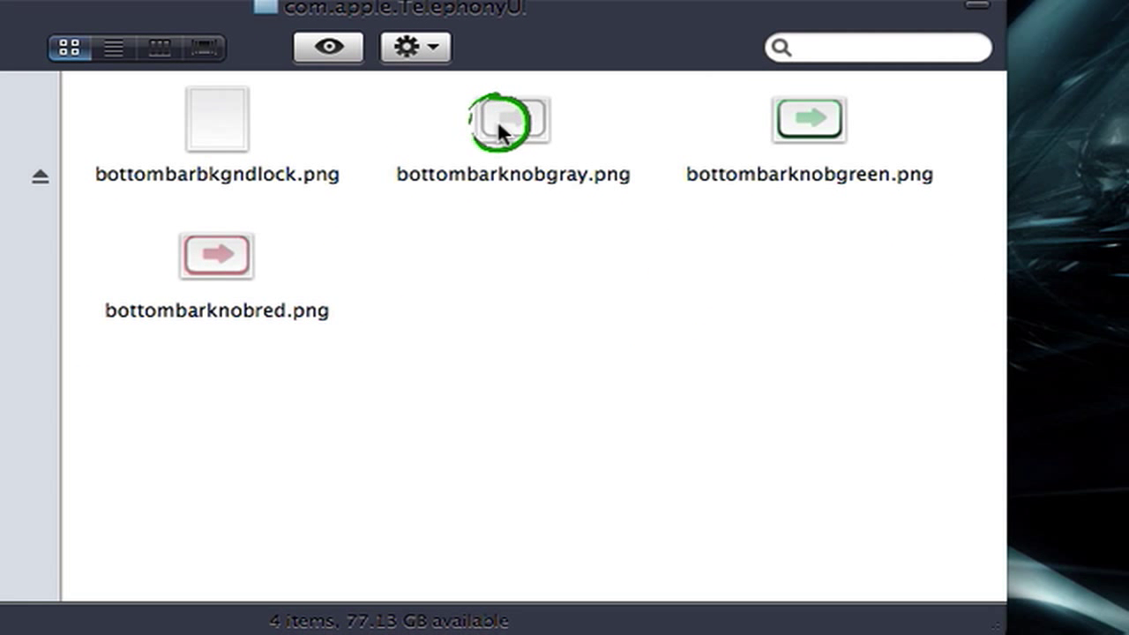
{"action": "left_click_drag", "start_coordinate": [150, 350], "coordinate": [966, 176]}
{"action": "left_click", "coordinate": [461, 323]}
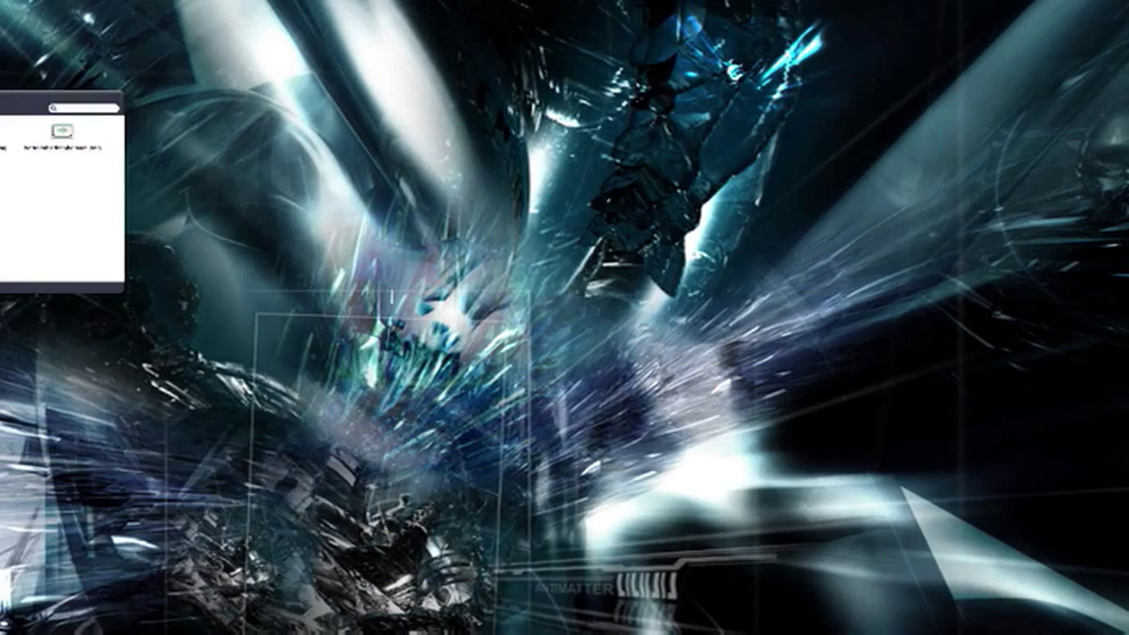
{"action": "key", "text": "super+w"}
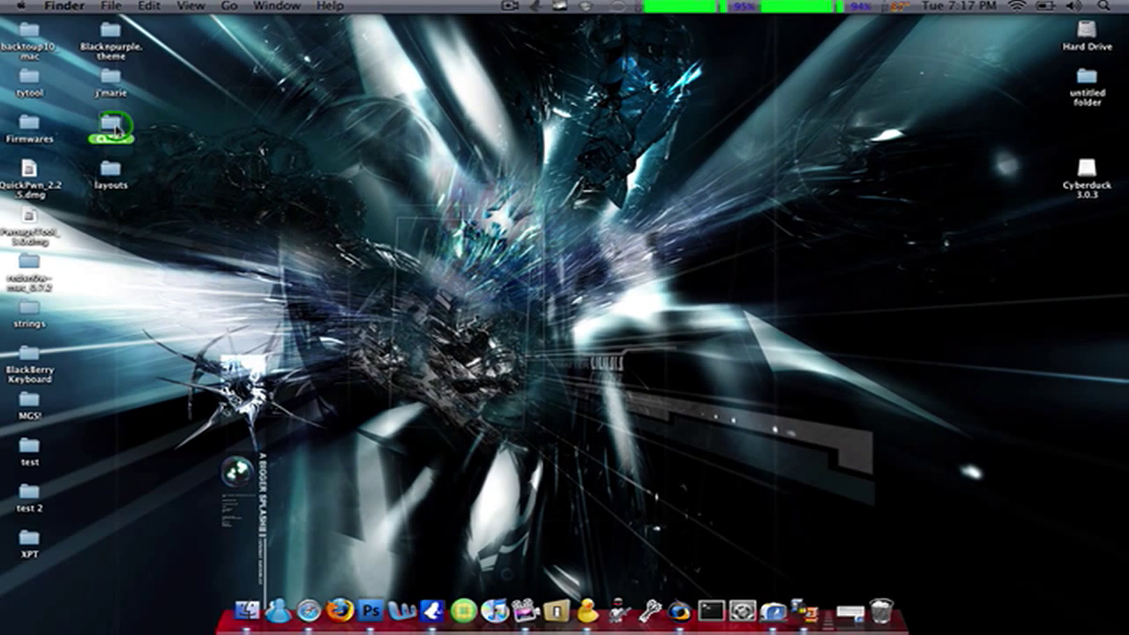
Step: Reopen CLEAR > Bundles > com.apple.TelephonyUI, select all four slider PNGs, then close it
{"action": "double_click", "coordinate": [112, 126]}
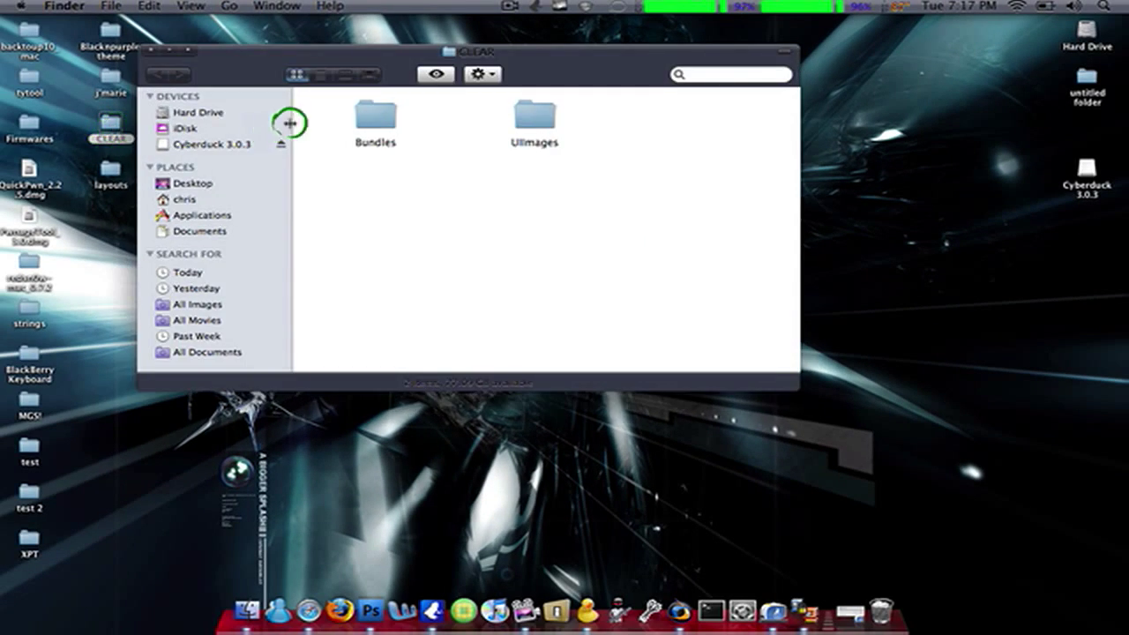
{"action": "double_click", "coordinate": [376, 116]}
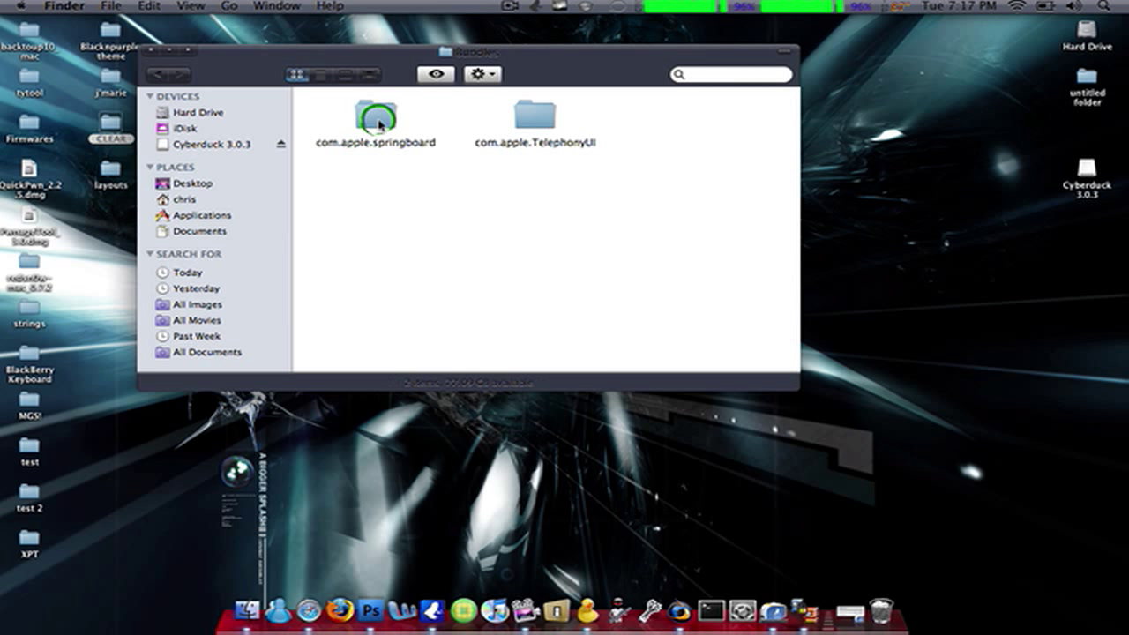
{"action": "left_click", "coordinate": [547, 122]}
{"action": "double_click", "coordinate": [547, 122]}
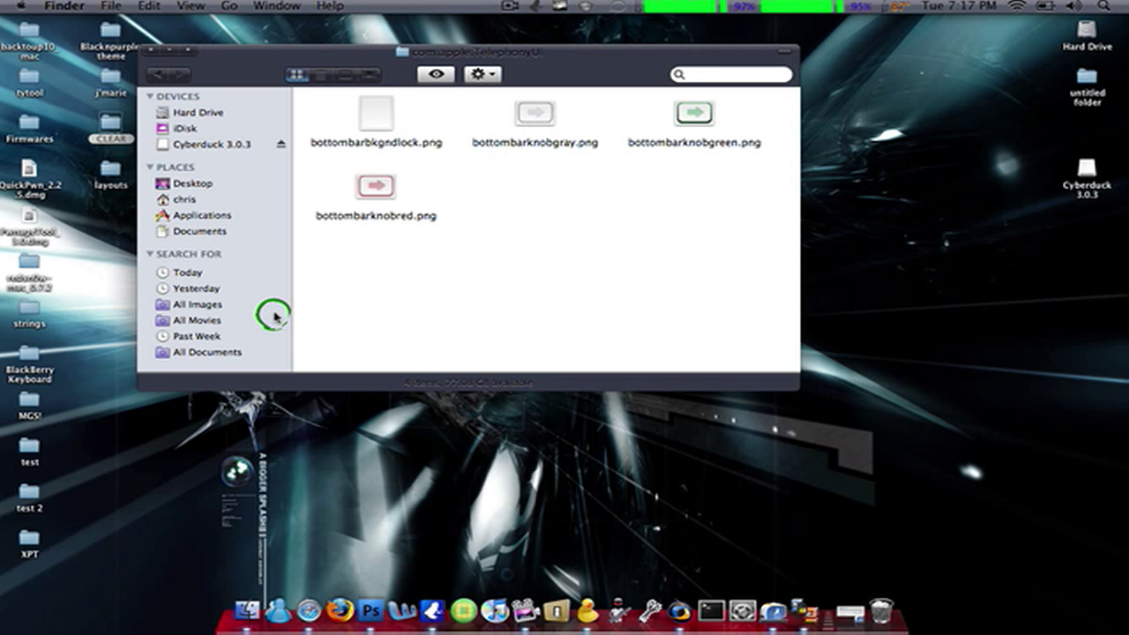
{"action": "left_click_drag", "start_coordinate": [333, 268], "coordinate": [692, 120]}
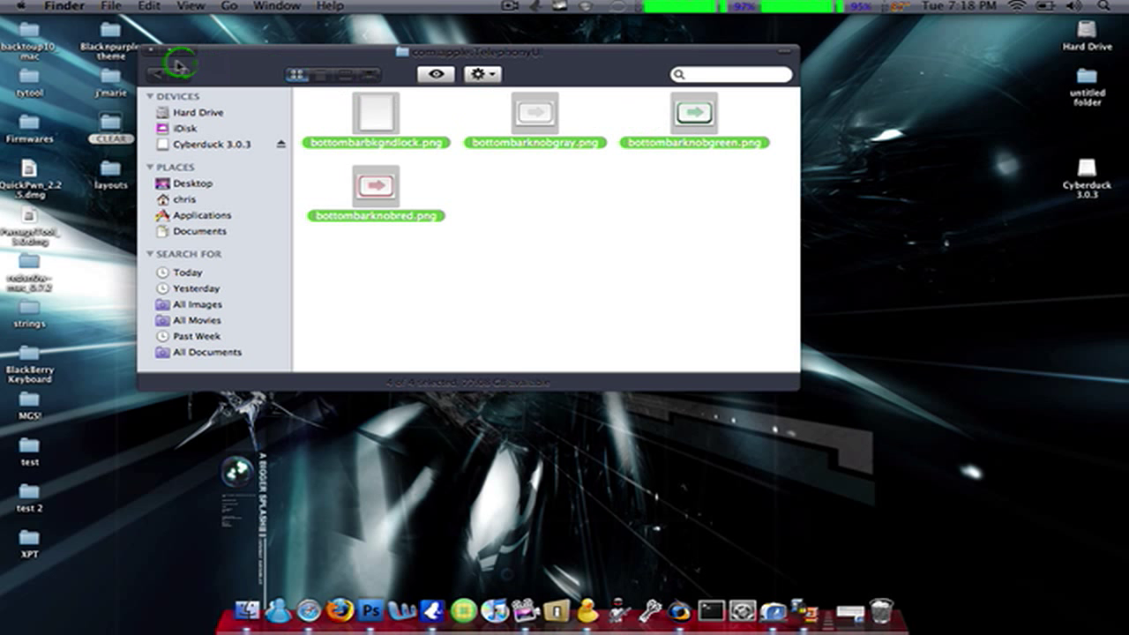
{"action": "left_click", "coordinate": [147, 53]}
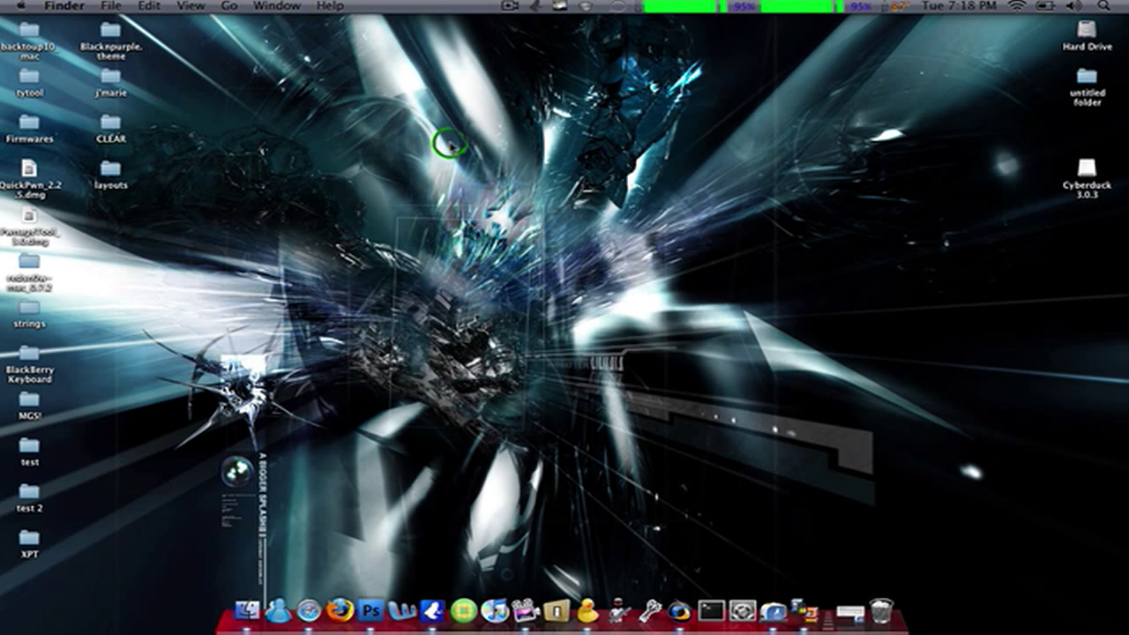
Step: Bring the Cyberduck and WinSCP SFTP windows forward, making each active in turn
{"action": "left_click", "coordinate": [800, 584]}
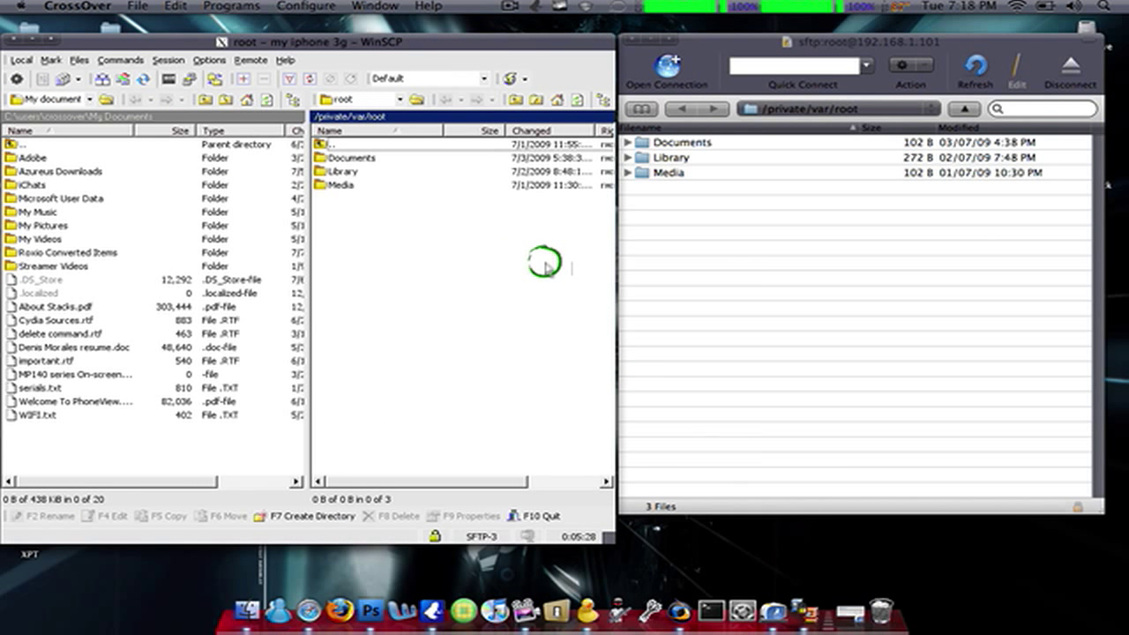
{"action": "left_click", "coordinate": [686, 201]}
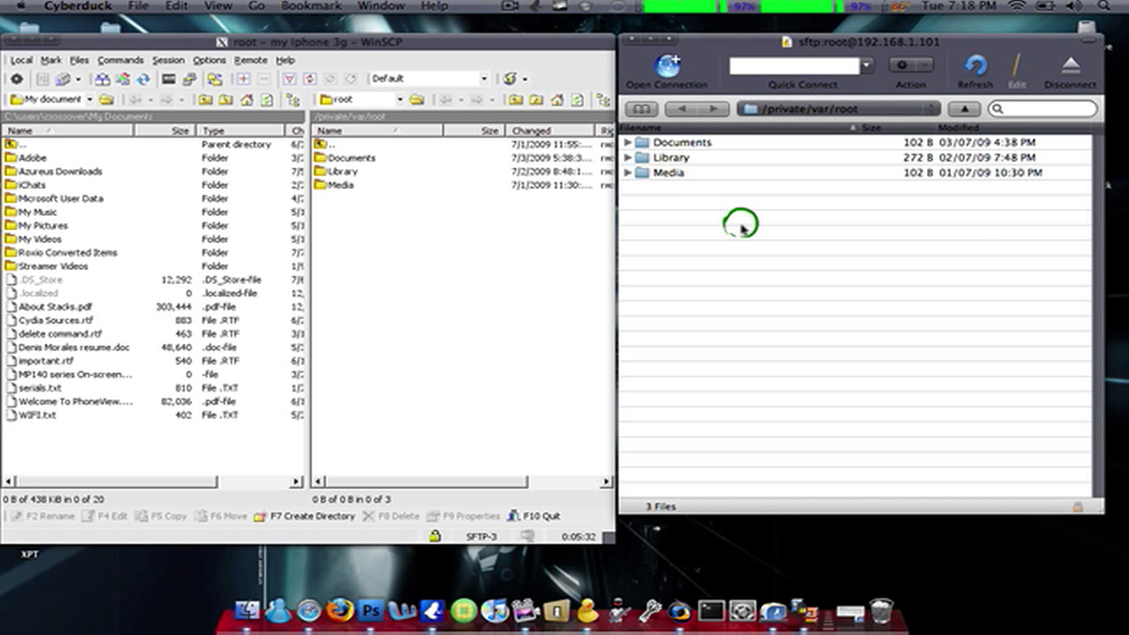
{"action": "left_click", "coordinate": [487, 230]}
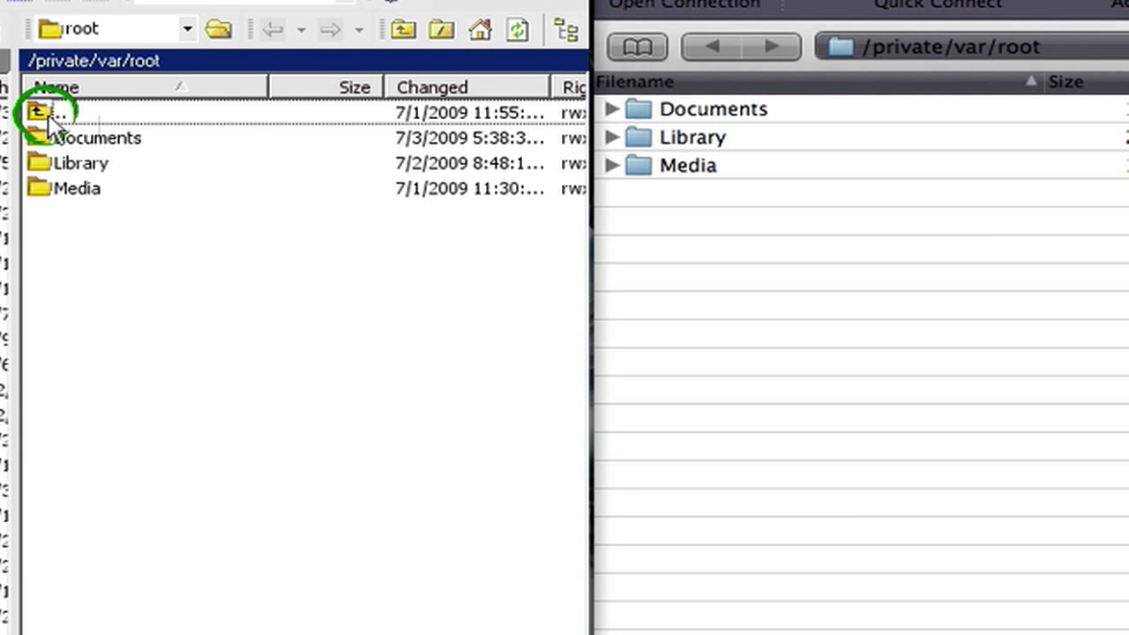
Step: Go up from /private/var/root to /private/var in WinSCP and Cyberduck
{"action": "double_click", "coordinate": [247, 117]}
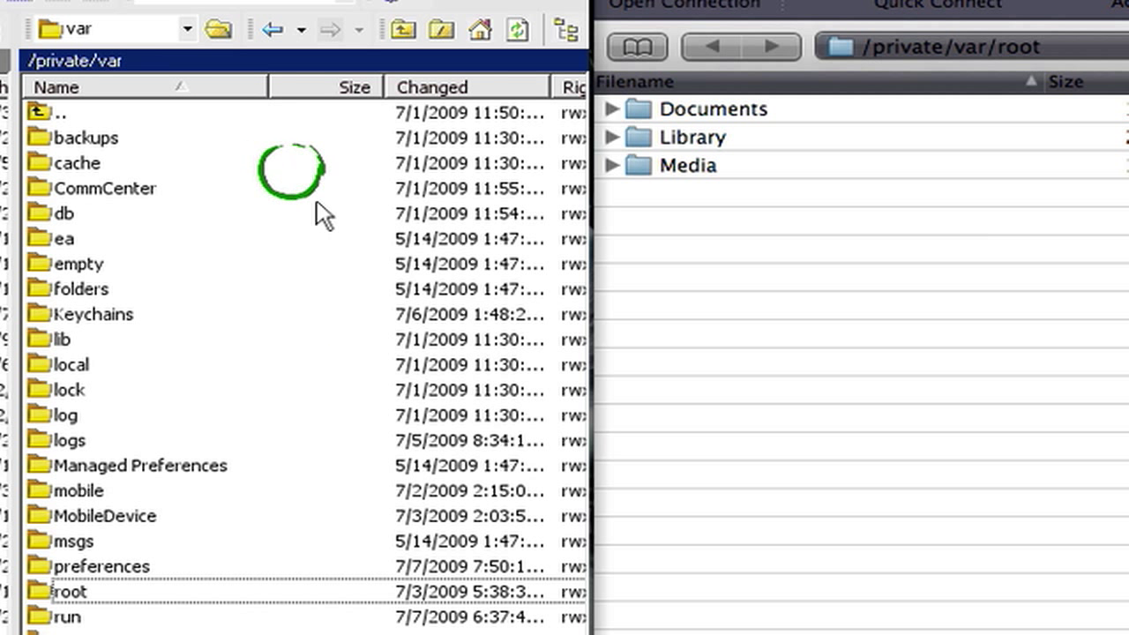
{"action": "left_click", "coordinate": [981, 231]}
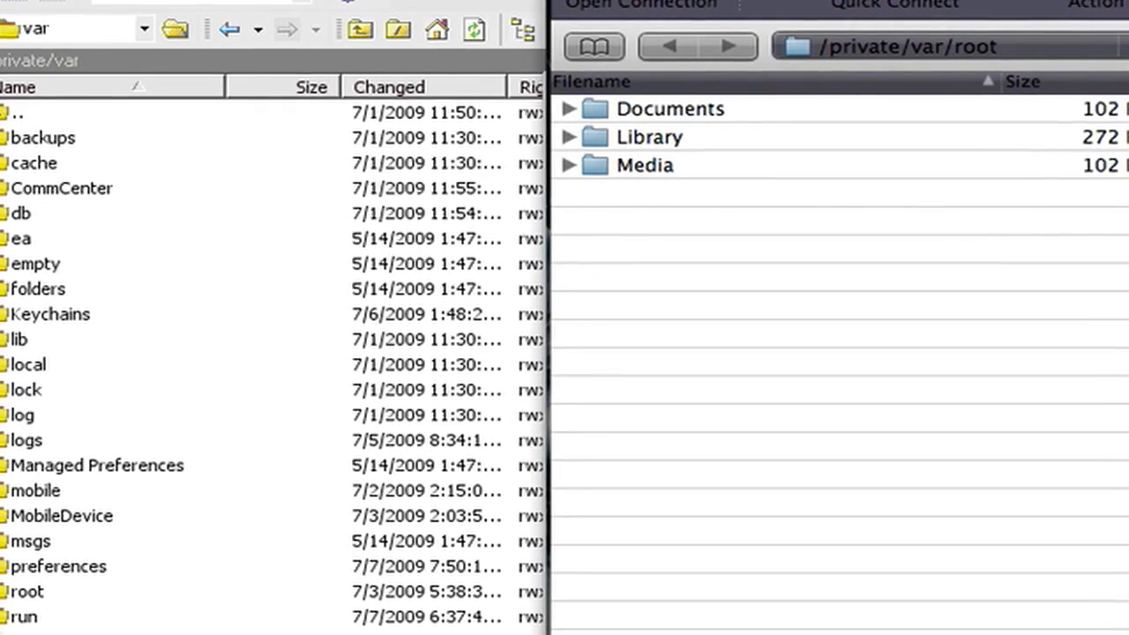
{"action": "left_click", "coordinate": [891, 45]}
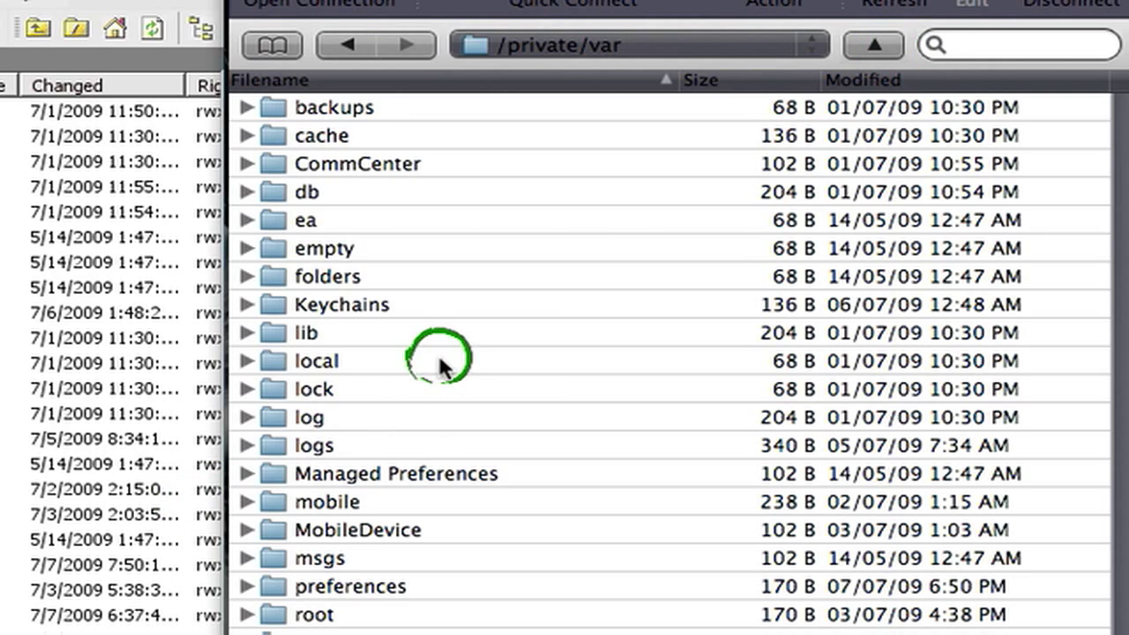
Step: Pick the stash folder in WinSCP and open it in Cyberduck
{"action": "left_click", "coordinate": [163, 398]}
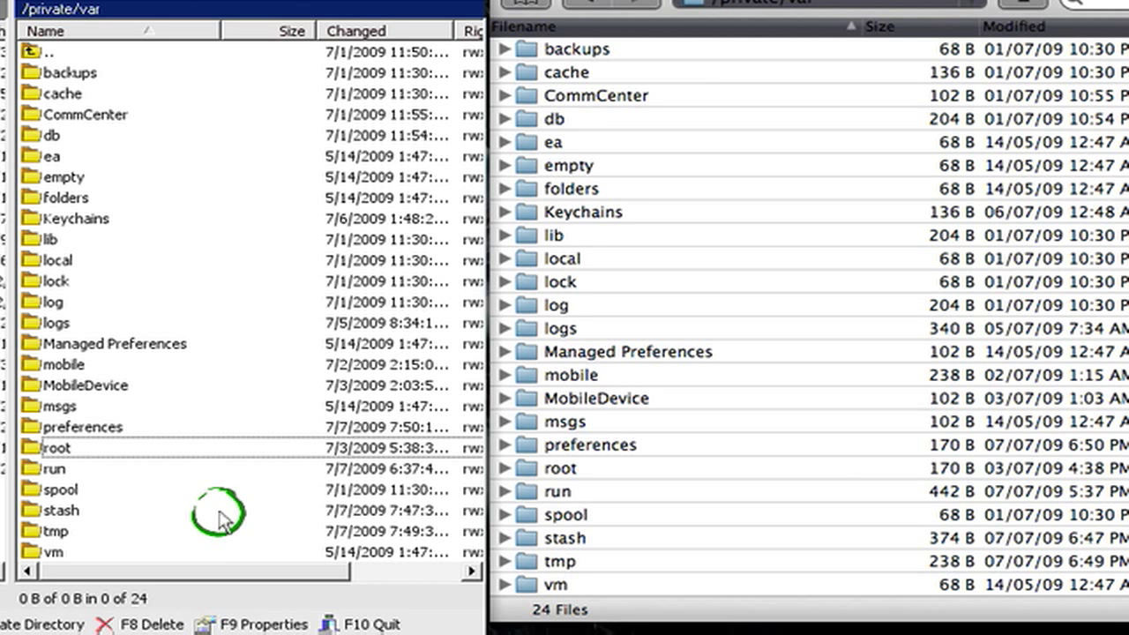
{"action": "left_click", "coordinate": [0, 633]}
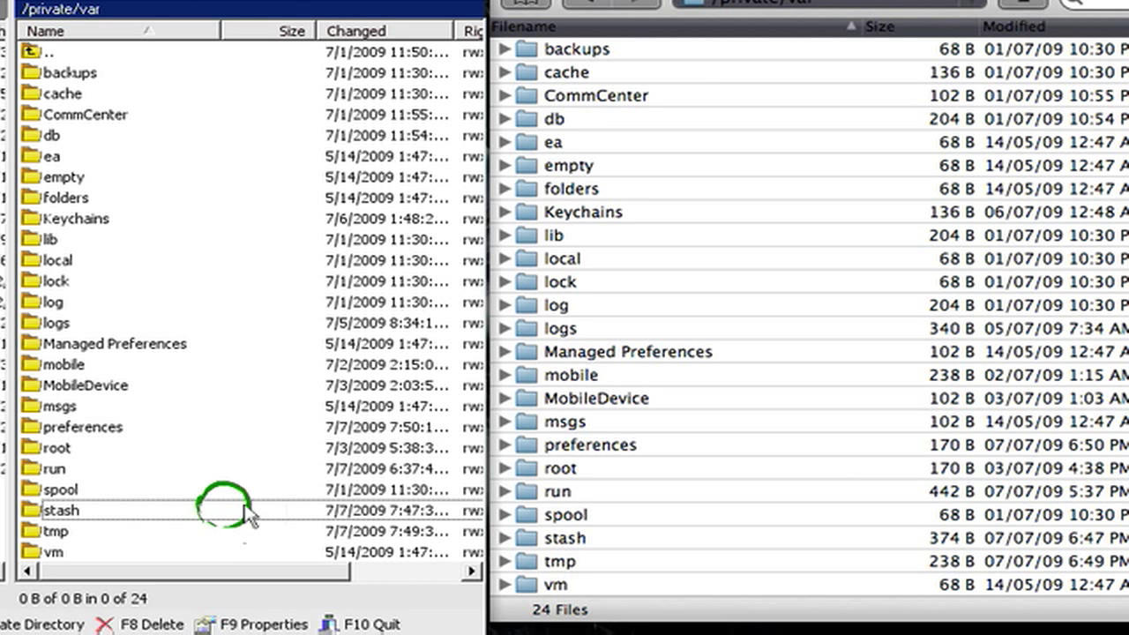
{"action": "left_click", "coordinate": [666, 548]}
{"action": "left_click", "coordinate": [666, 545]}
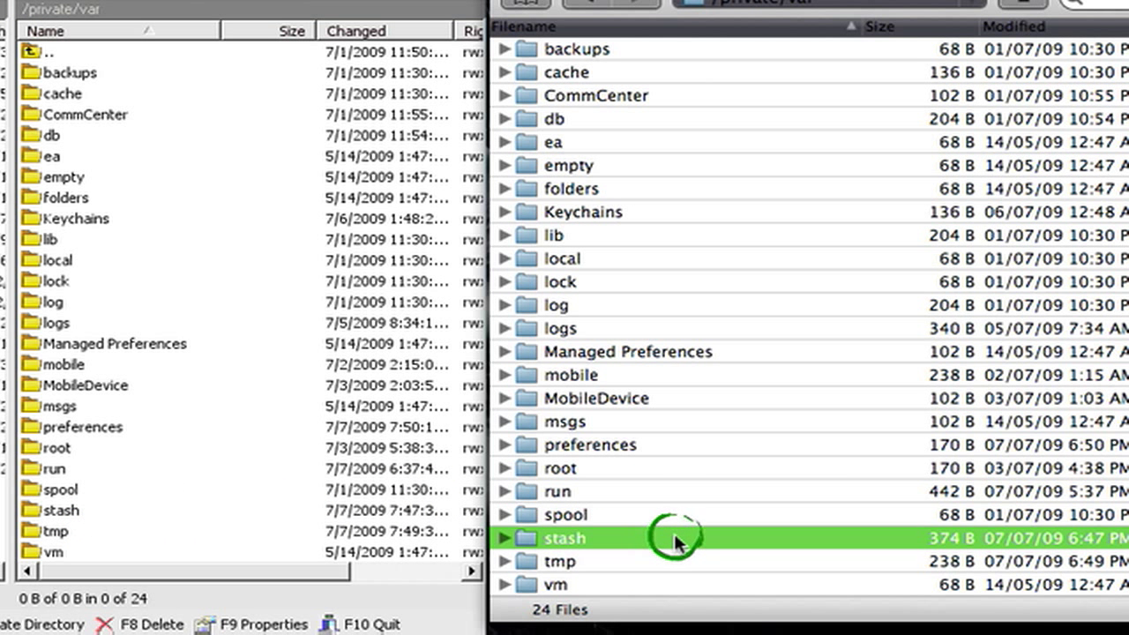
Step: Open stash in WinSCP's remote pane and pick Themes.8sxHL3 in both WinSCP and Cyberduck
{"action": "left_click", "coordinate": [81, 512]}
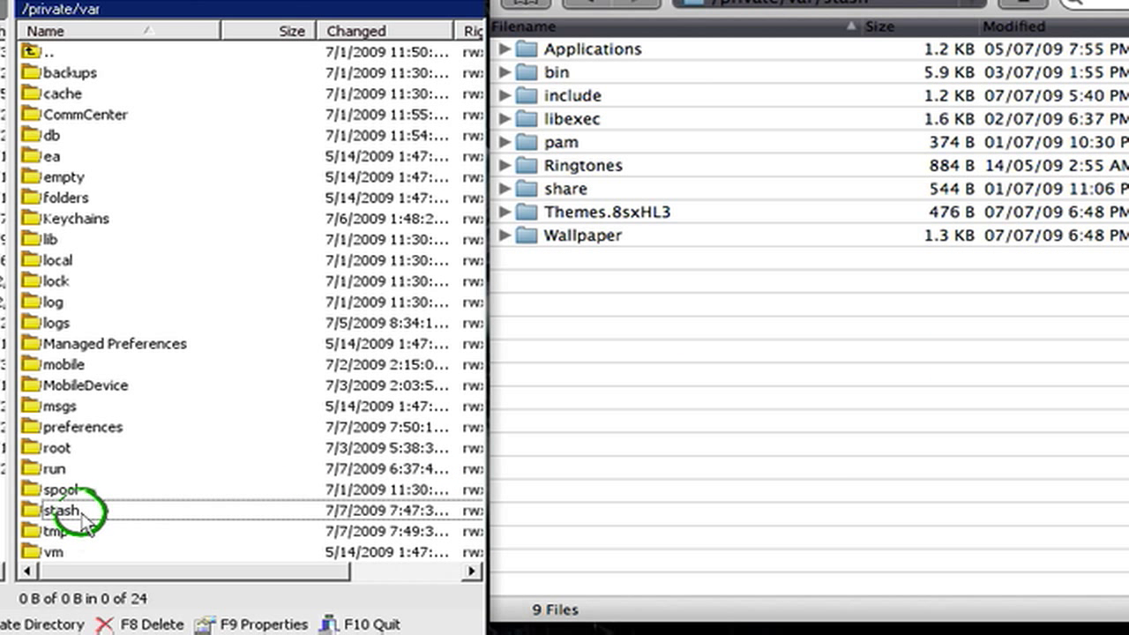
{"action": "double_click", "coordinate": [81, 512]}
{"action": "left_click", "coordinate": [679, 216]}
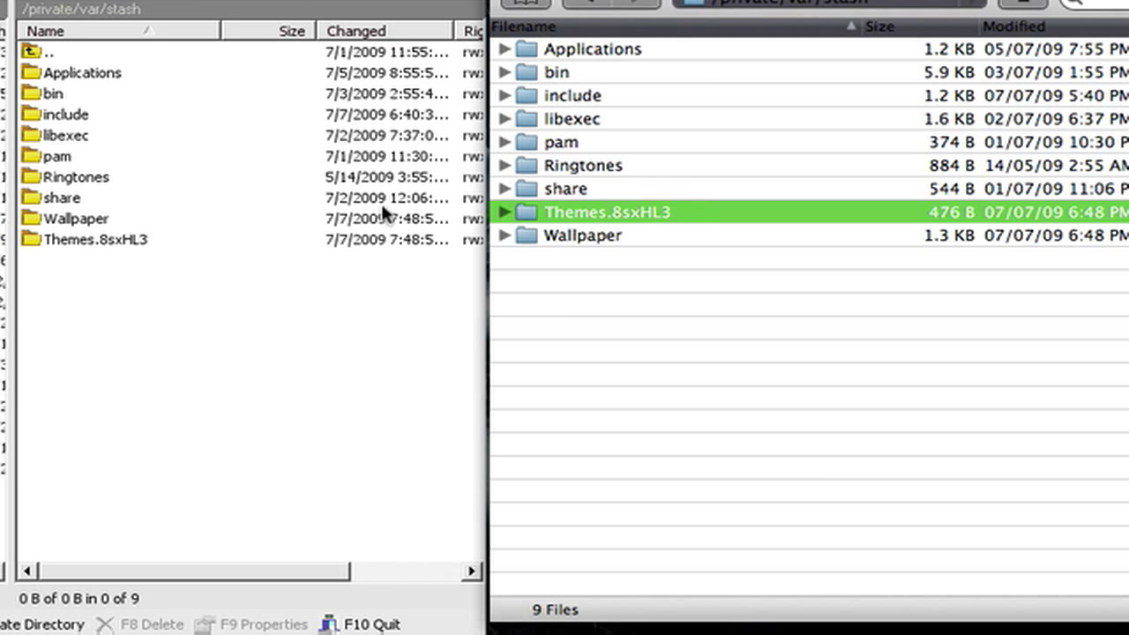
{"action": "left_click", "coordinate": [148, 239]}
{"action": "left_click", "coordinate": [661, 215]}
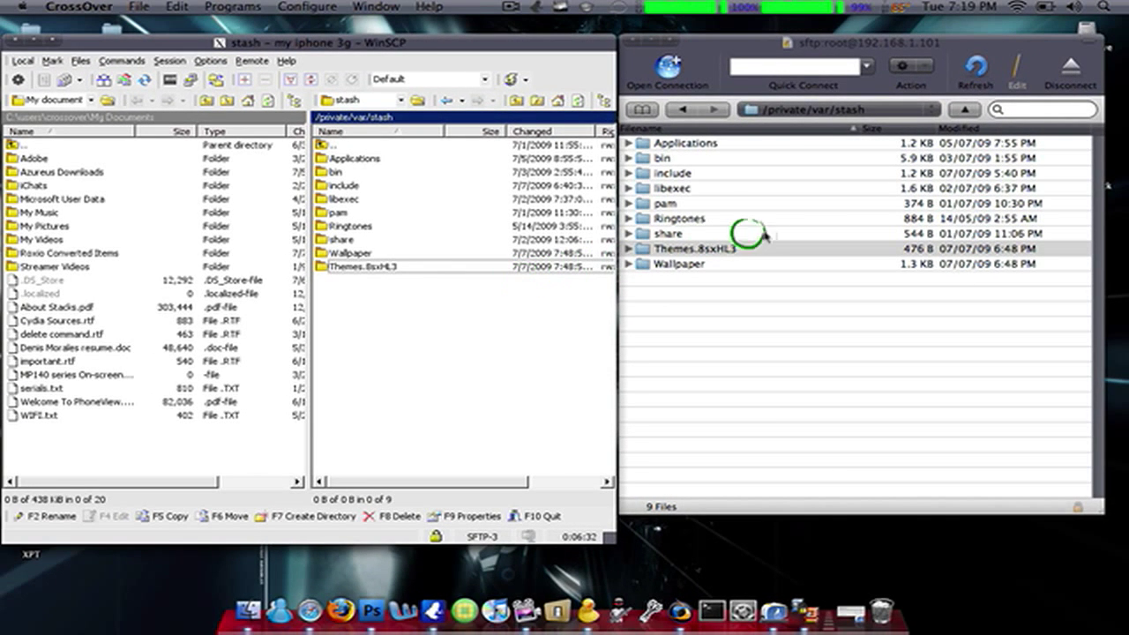
{"action": "left_click", "coordinate": [679, 249]}
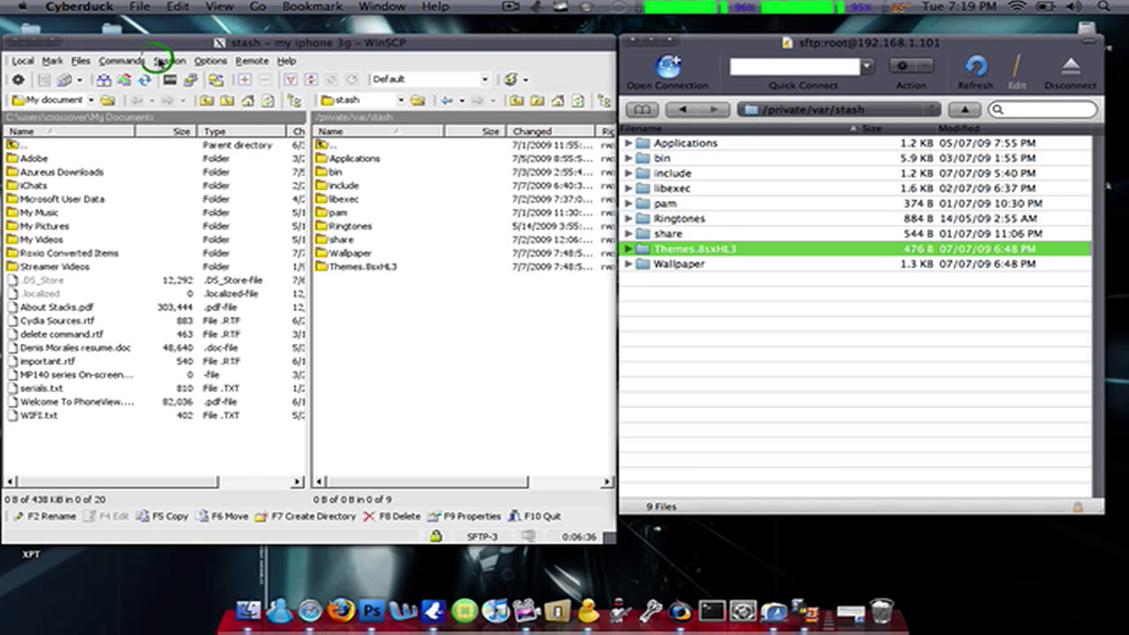
Step: Move the Photoshop document and WinSCP windows aside to uncover the desktop
{"action": "left_click", "coordinate": [160, 61]}
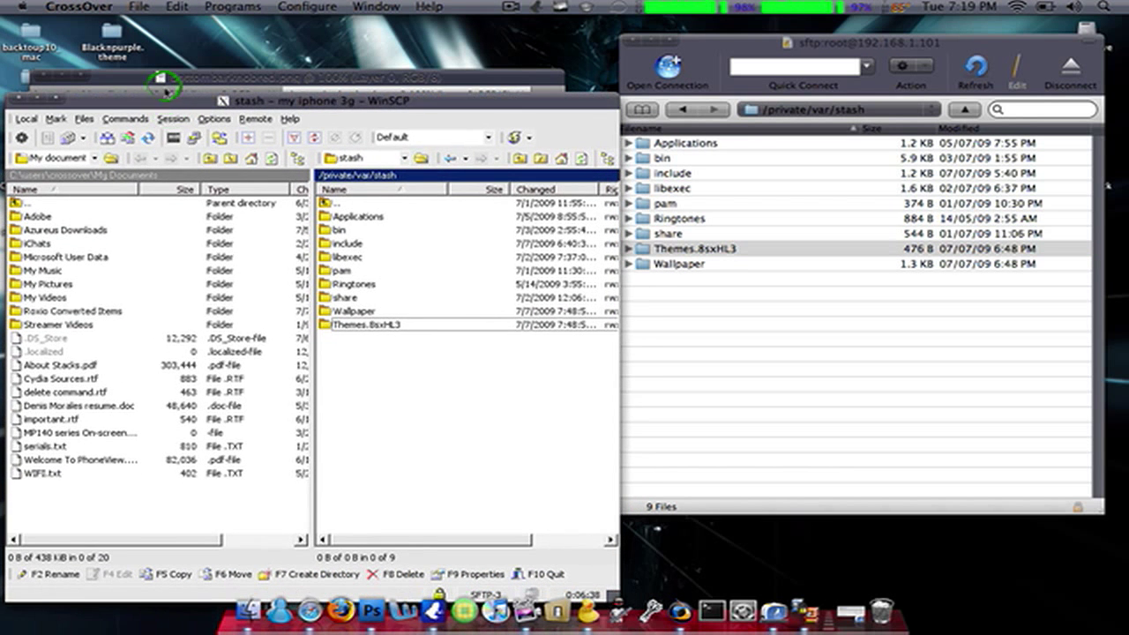
{"action": "left_click", "coordinate": [273, 77]}
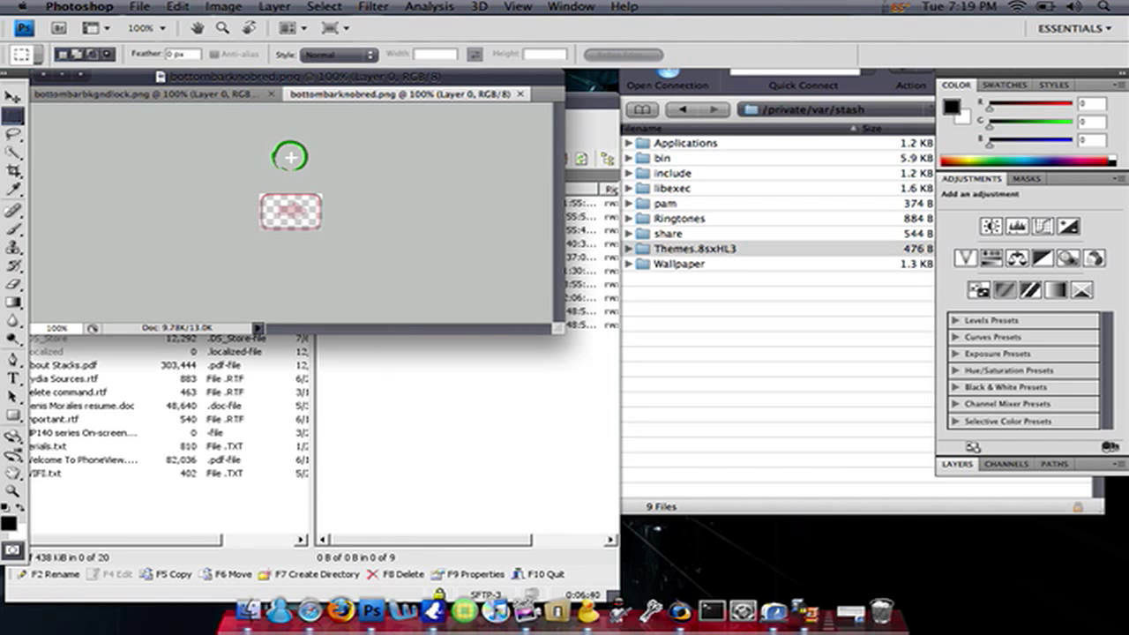
{"action": "left_click_drag", "start_coordinate": [293, 82], "coordinate": [494, 208]}
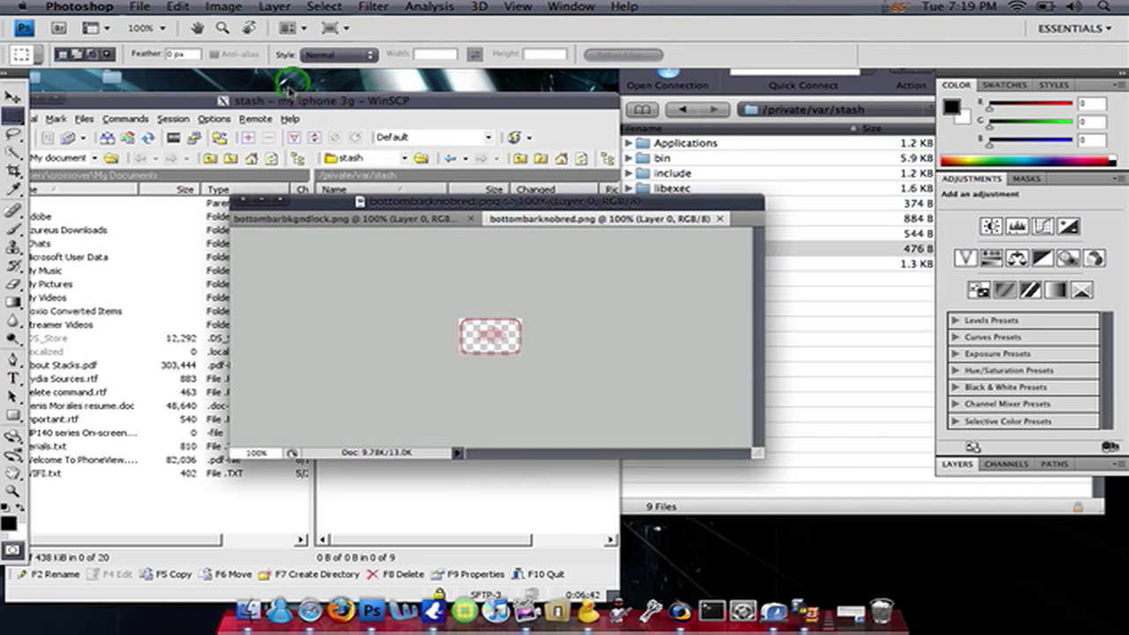
{"action": "left_click", "coordinate": [285, 151]}
{"action": "left_click_drag", "start_coordinate": [263, 93], "coordinate": [519, 45]}
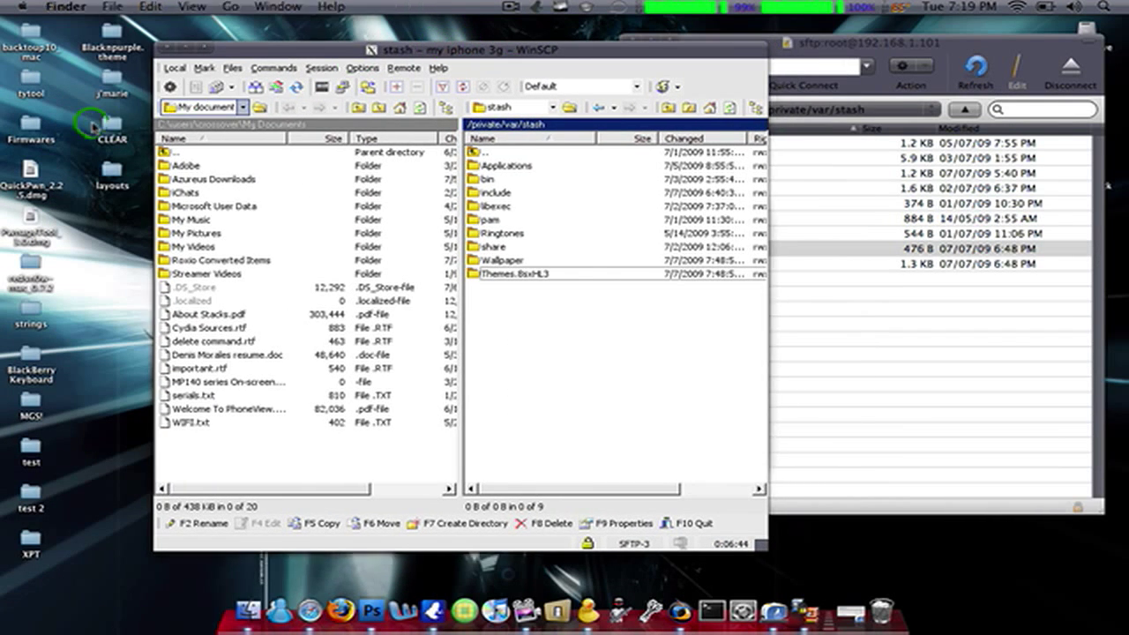
Step: Drag the CLEAR folder toward the stash listing and nudge WinSCP slightly left
{"action": "left_click_drag", "start_coordinate": [579, 301], "coordinate": [524, 279]}
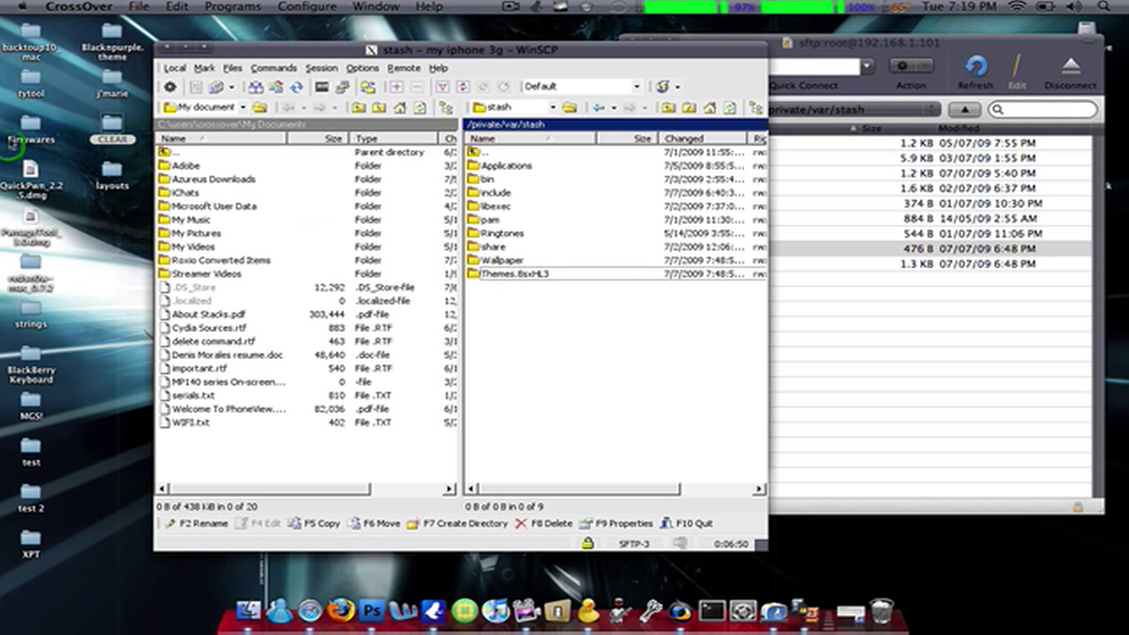
{"action": "mouse_move", "coordinate": [105, 124]}
{"action": "left_mouse_down"}
{"action": "mouse_move", "coordinate": [166, 177]}
{"action": "mouse_move", "coordinate": [517, 284]}
{"action": "mouse_move", "coordinate": [497, 184]}
{"action": "mouse_move", "coordinate": [408, 96]}
{"action": "mouse_move", "coordinate": [405, 68]}
{"action": "mouse_move", "coordinate": [109, 125]}
{"action": "left_mouse_up"}
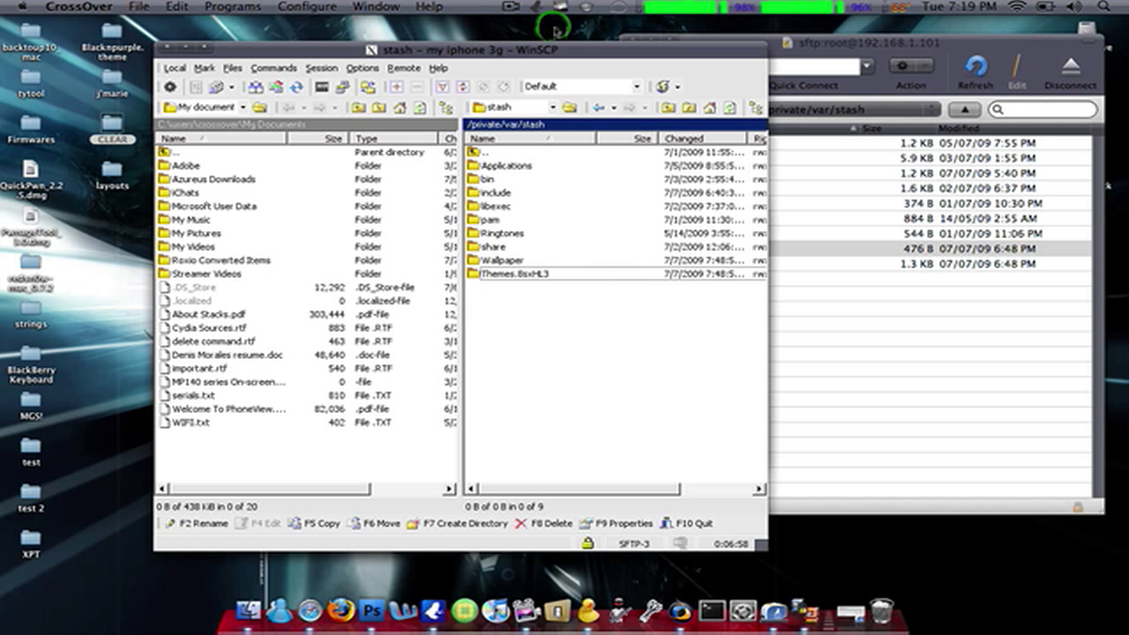
{"action": "left_click_drag", "start_coordinate": [564, 48], "coordinate": [533, 48]}
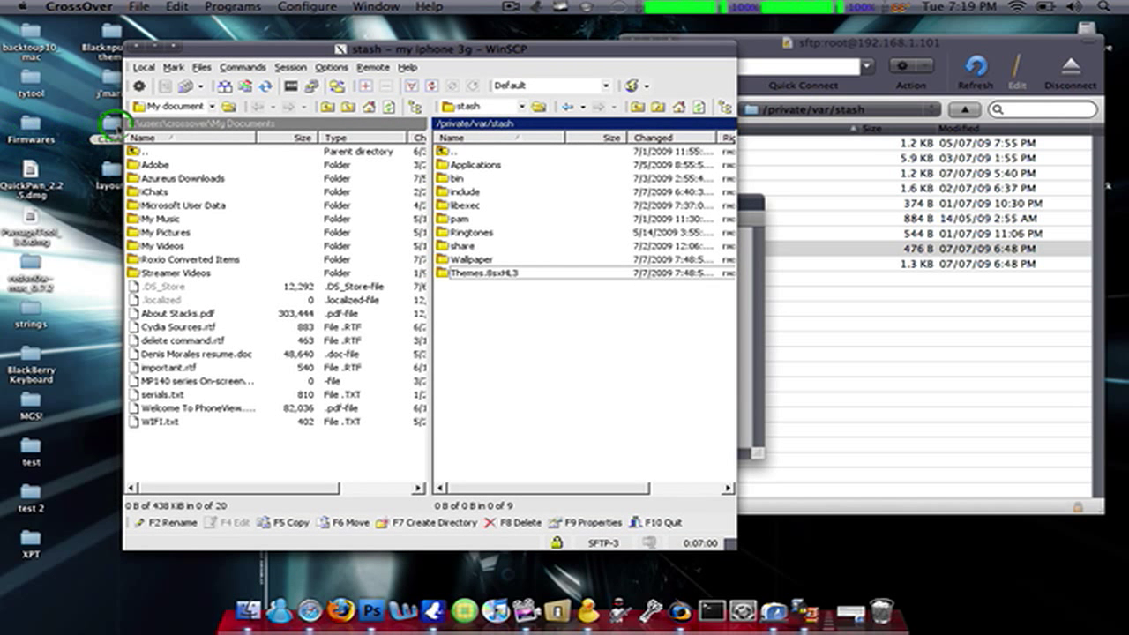
Step: Drag the desktop CLEAR folder into Cyberduck's /private/var/stash and check the upload progress
{"action": "left_click_drag", "start_coordinate": [113, 124], "coordinate": [881, 256]}
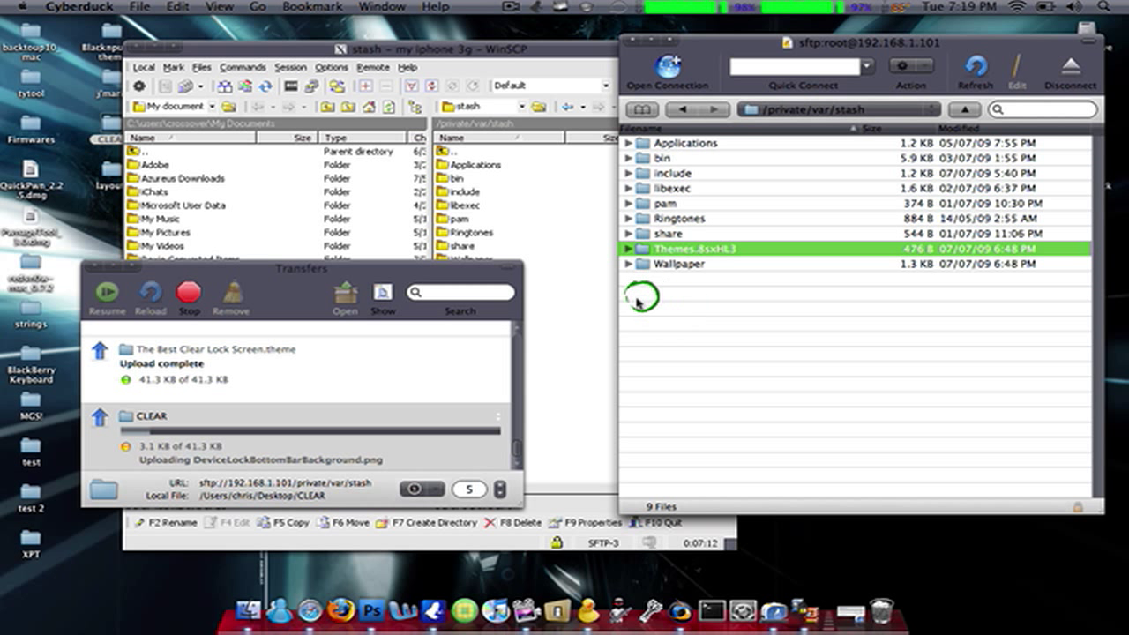
{"action": "left_click", "coordinate": [356, 410]}
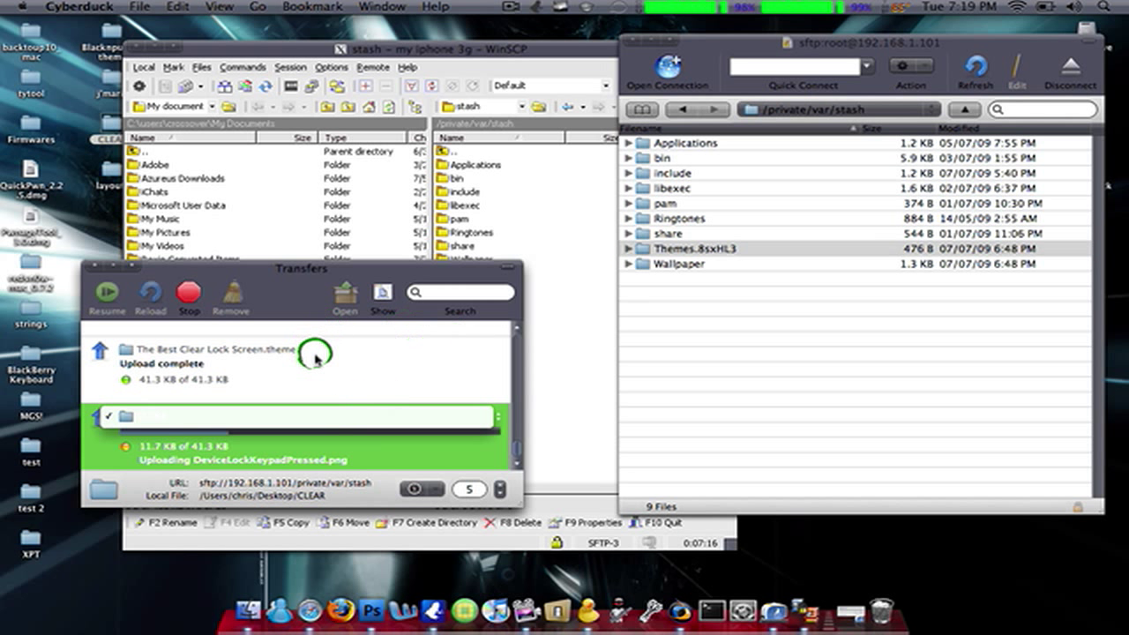
Step: Close Transfers and drag the uploaded CLEAR folder onto Themes.8sxHL3 in stash
{"action": "left_click", "coordinate": [95, 267]}
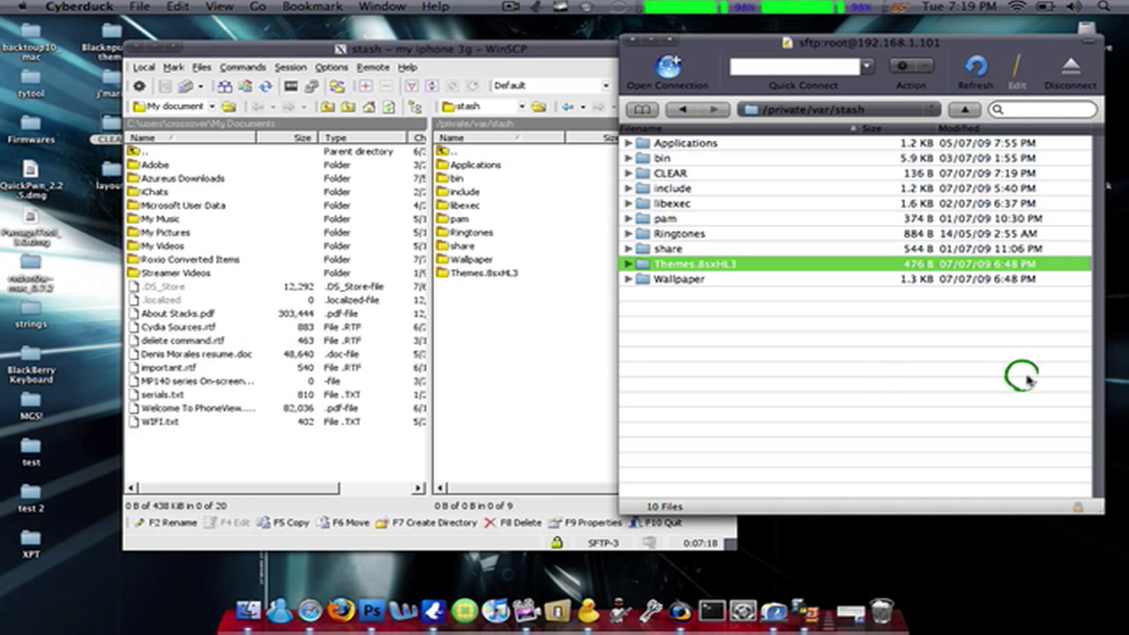
{"action": "left_click", "coordinate": [1023, 375]}
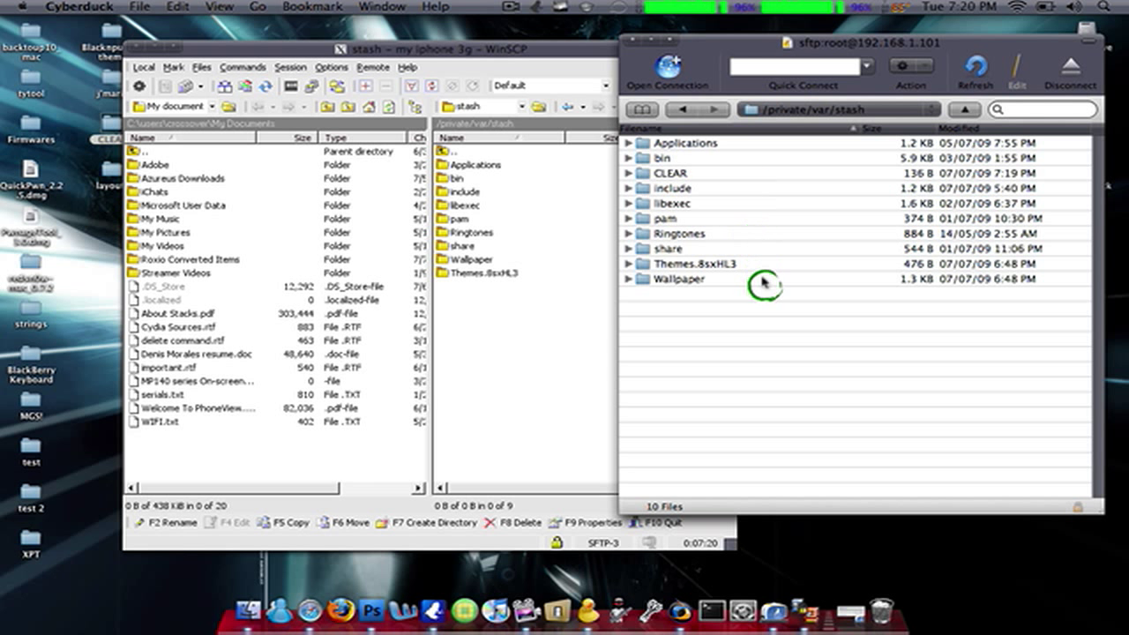
{"action": "left_click", "coordinate": [703, 175]}
{"action": "left_click_drag", "start_coordinate": [675, 174], "coordinate": [748, 263]}
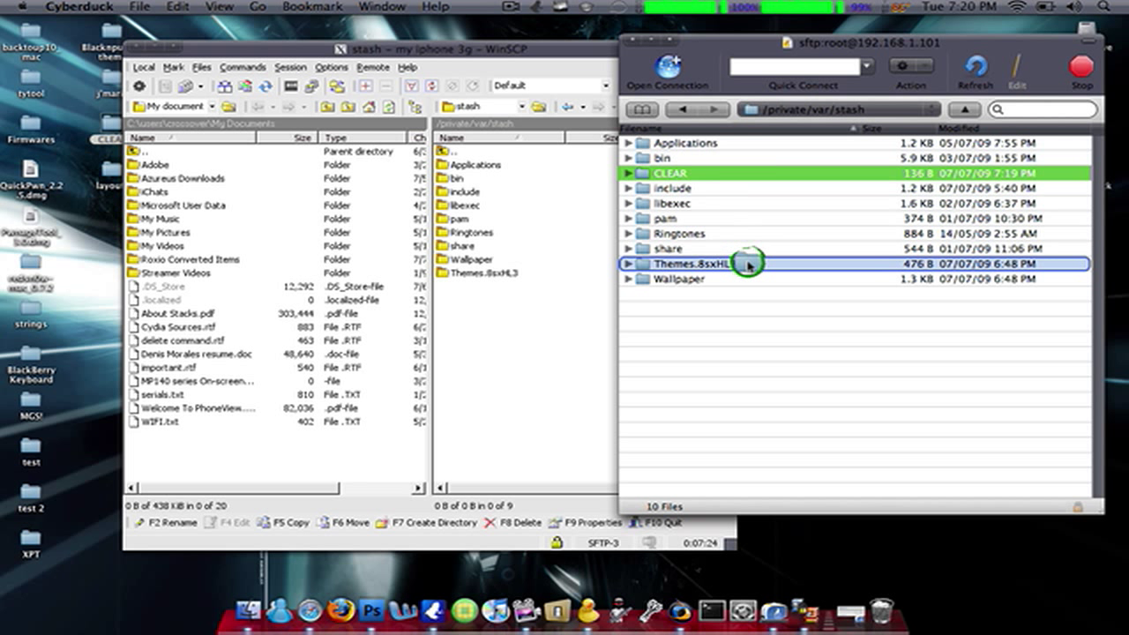
{"action": "left_click_drag", "start_coordinate": [747, 263], "coordinate": [747, 263]}
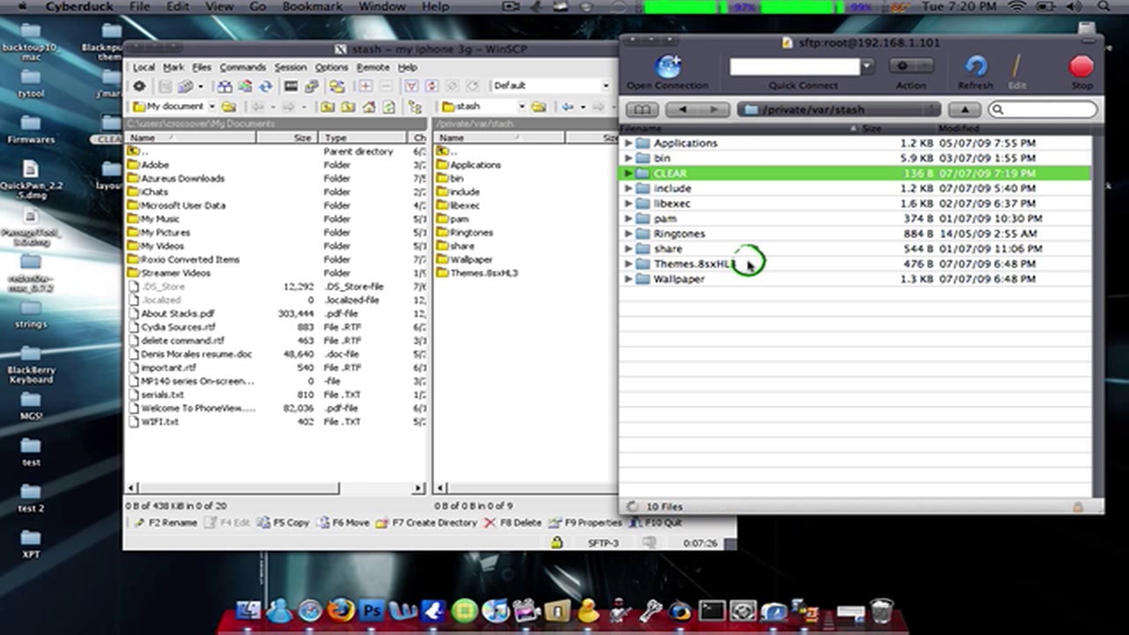